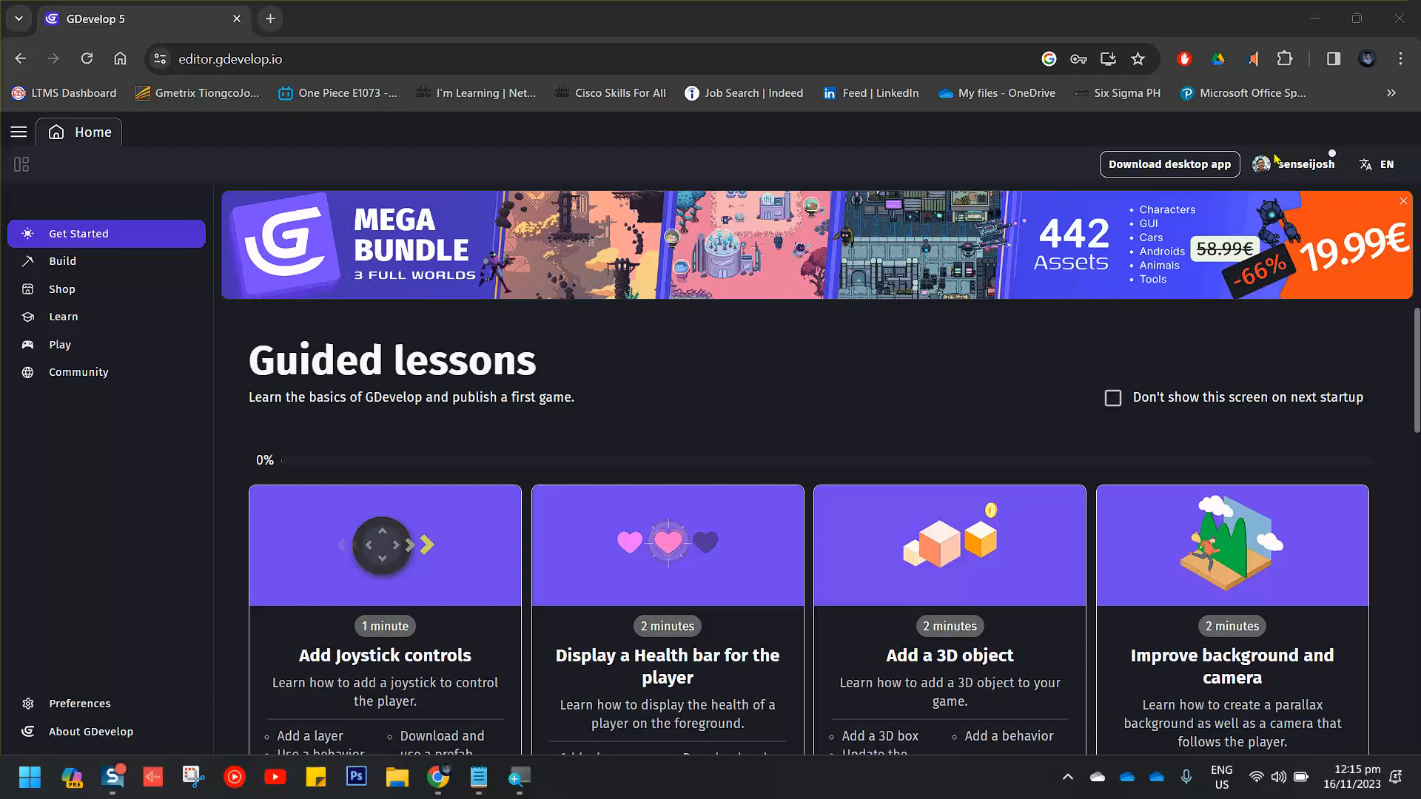
Step: View the account profile details, then close the profile window
click(1284, 162)
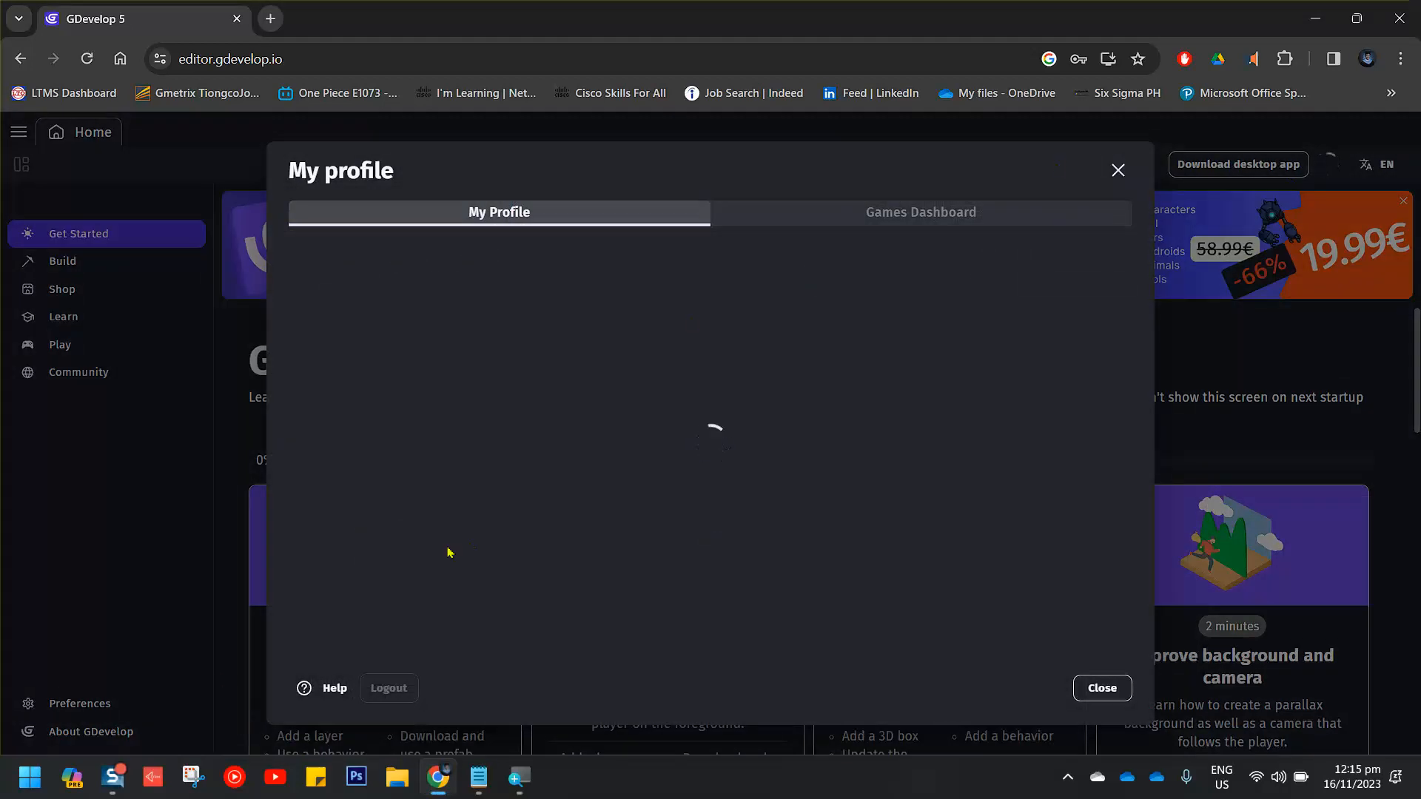
click(522, 779)
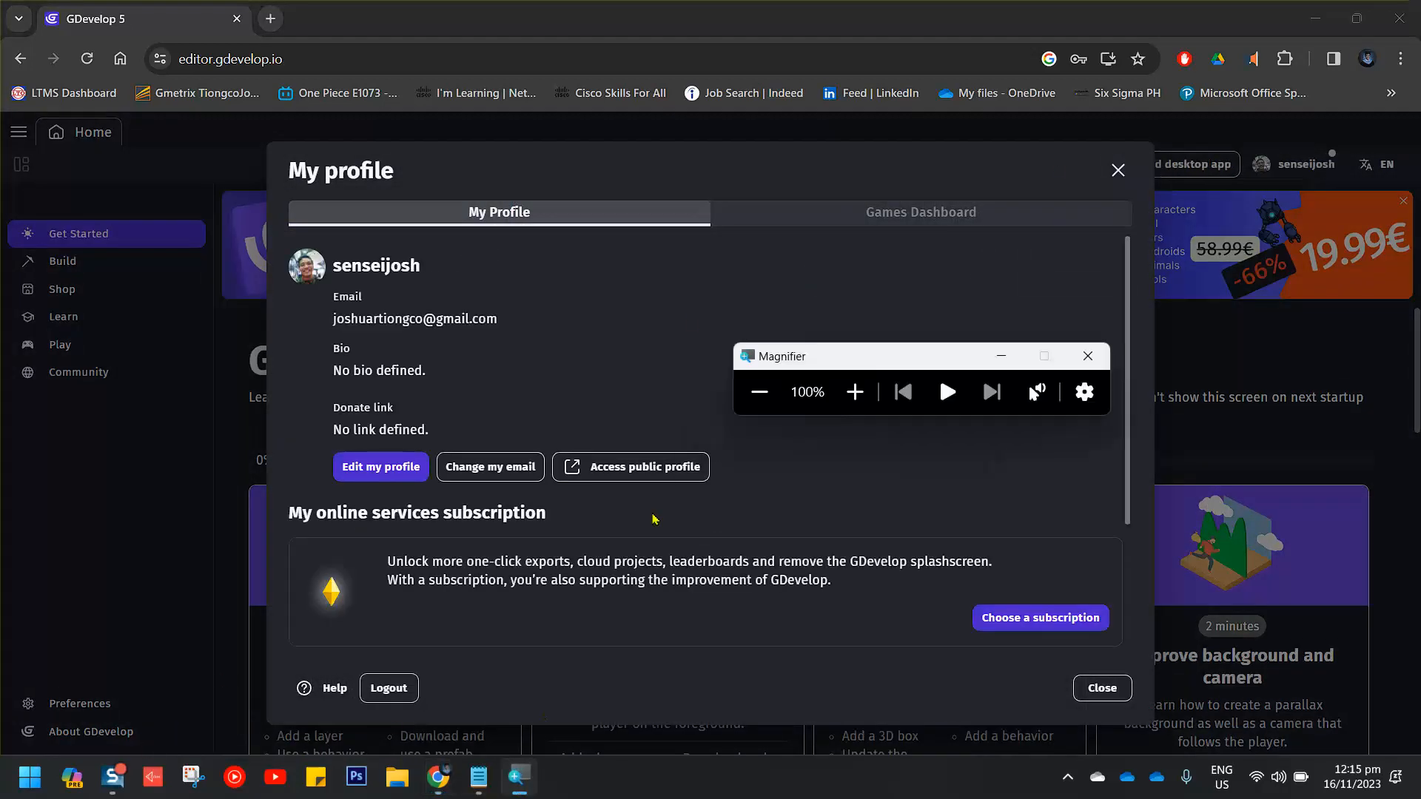
click(857, 391)
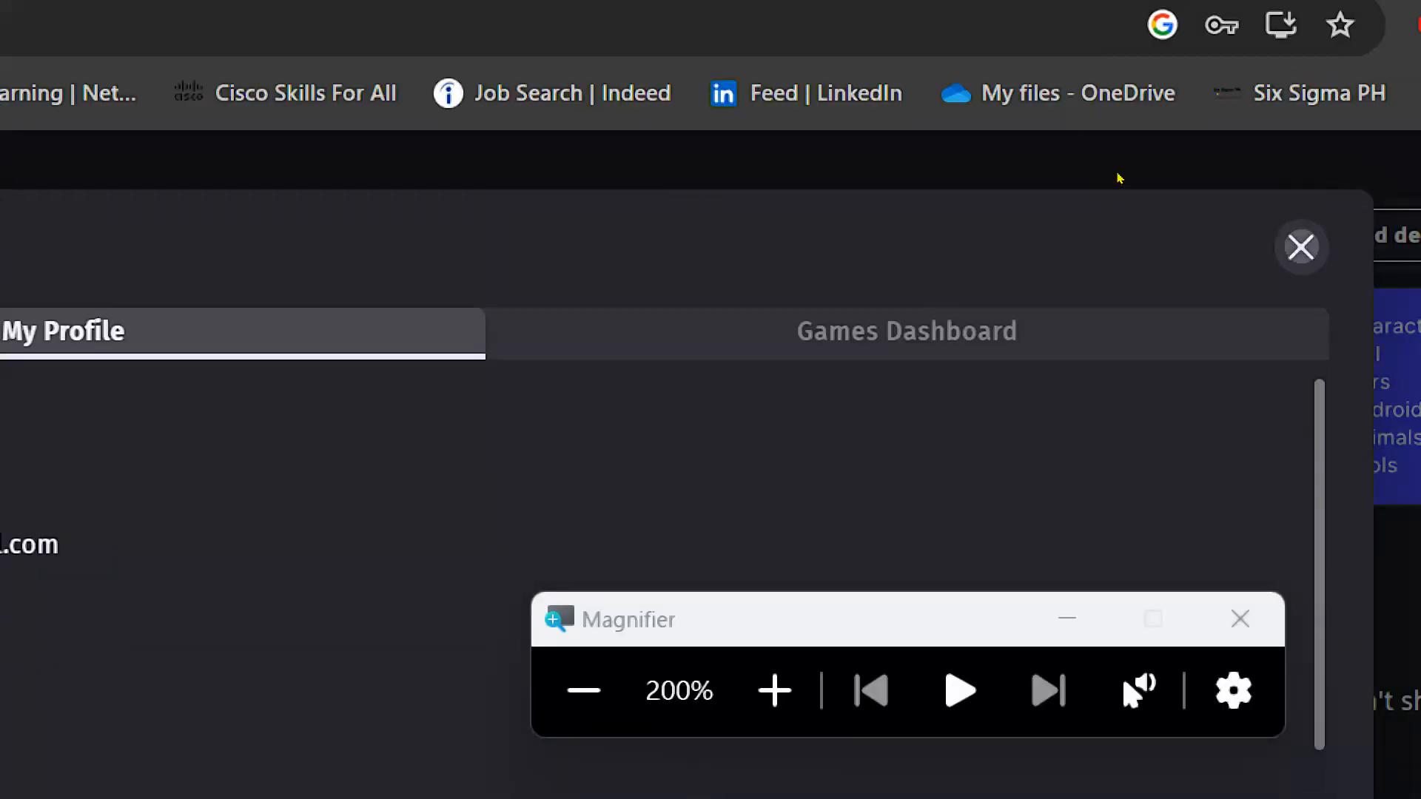
click(1119, 178)
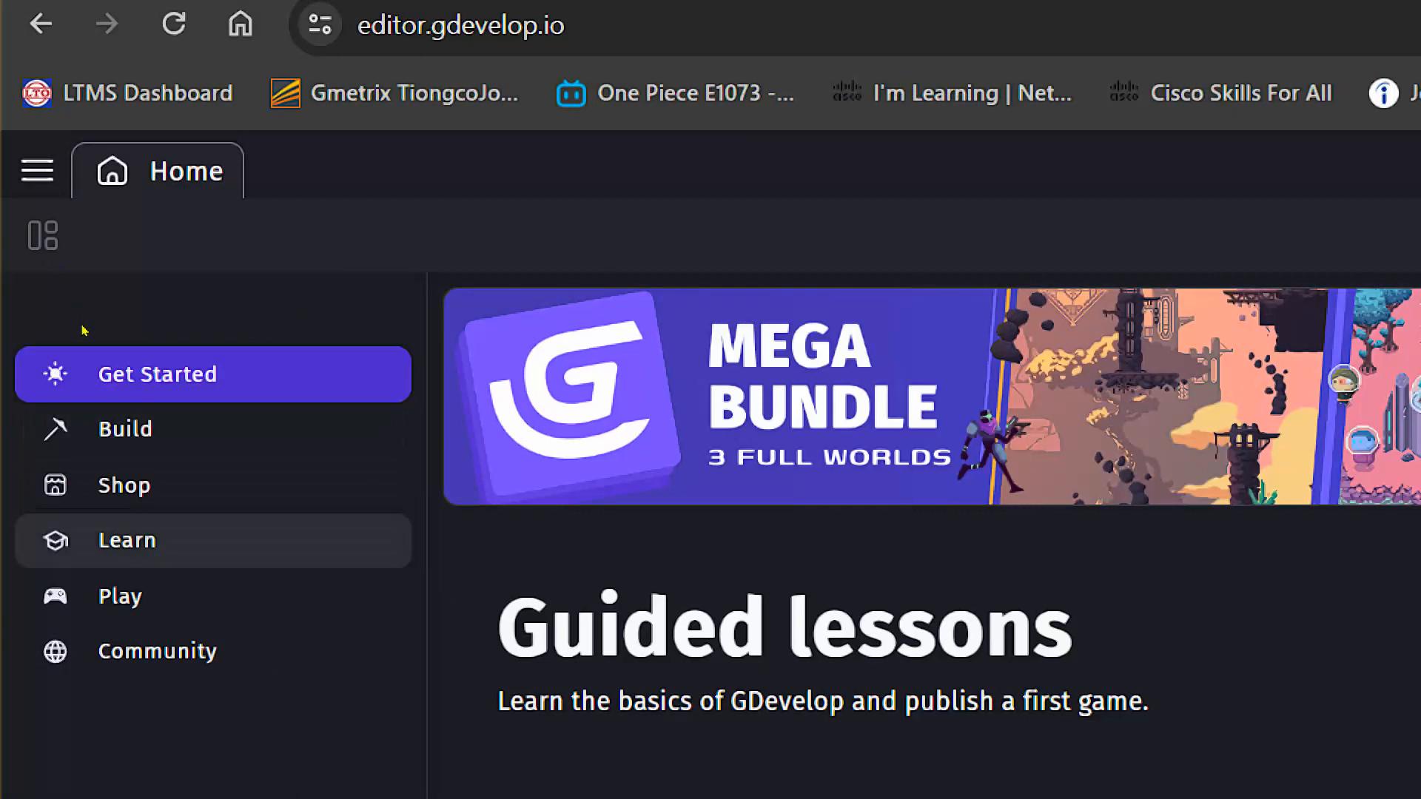
Step: Go to the Learn section and scroll through the Guided lessons cards
click(126, 540)
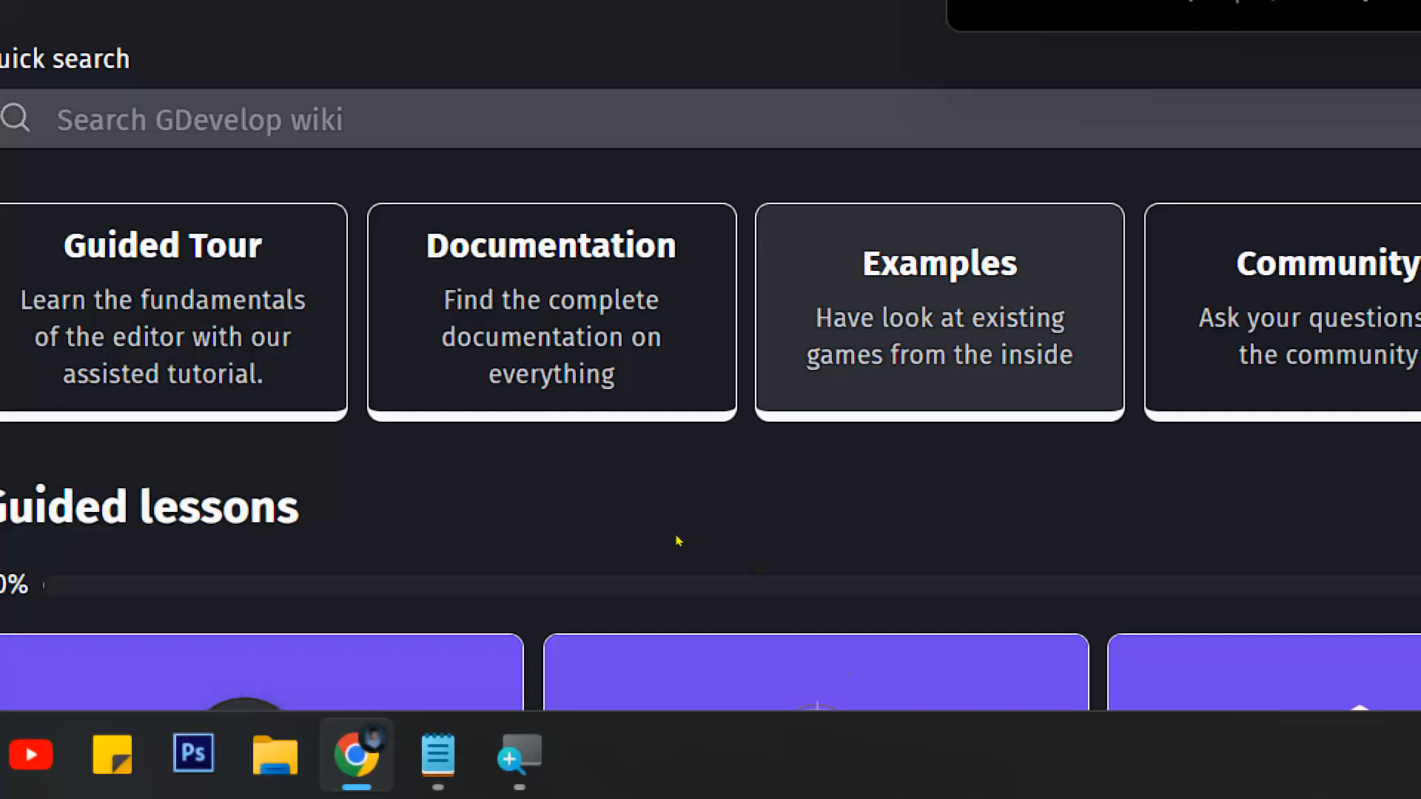
scroll(681, 542, down, 3)
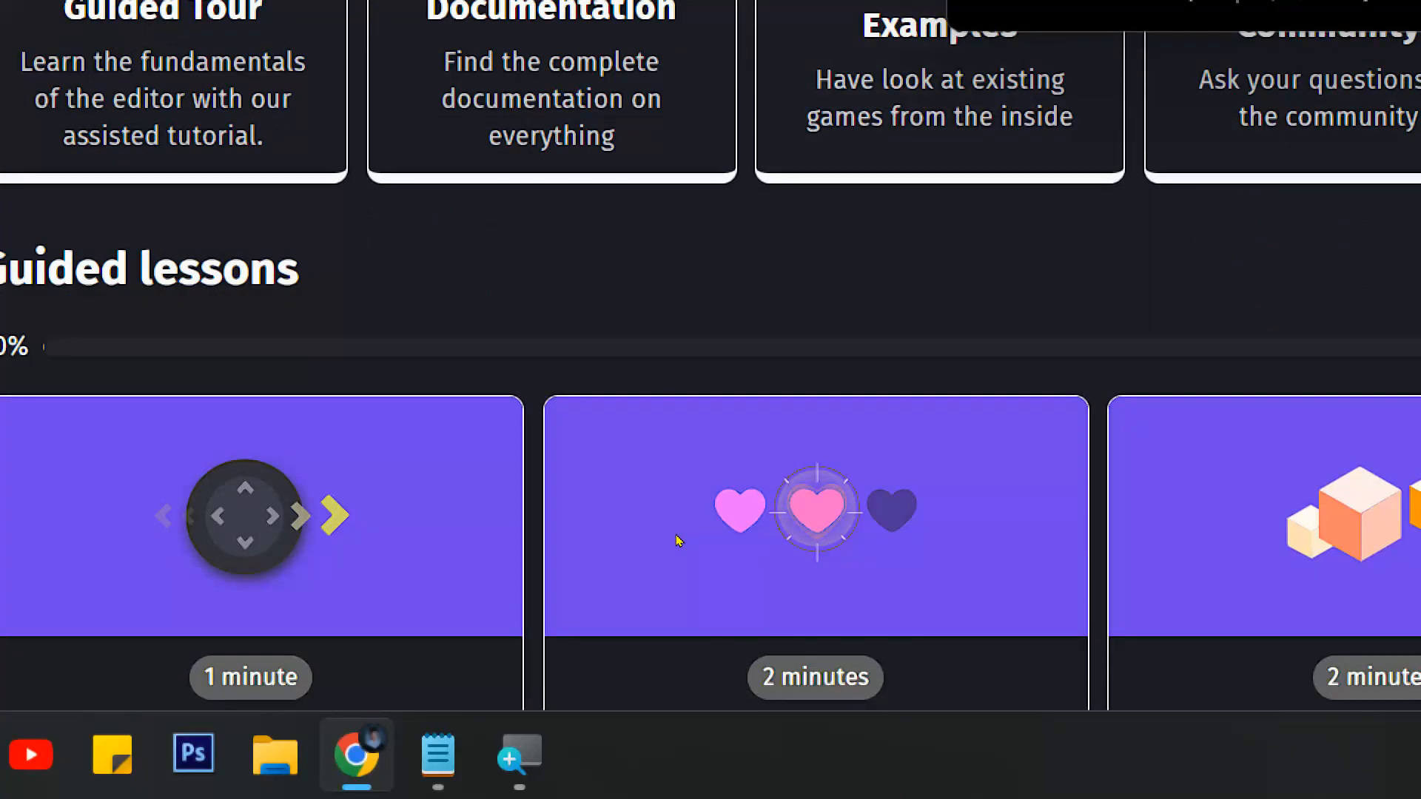
scroll(679, 541, down, 4)
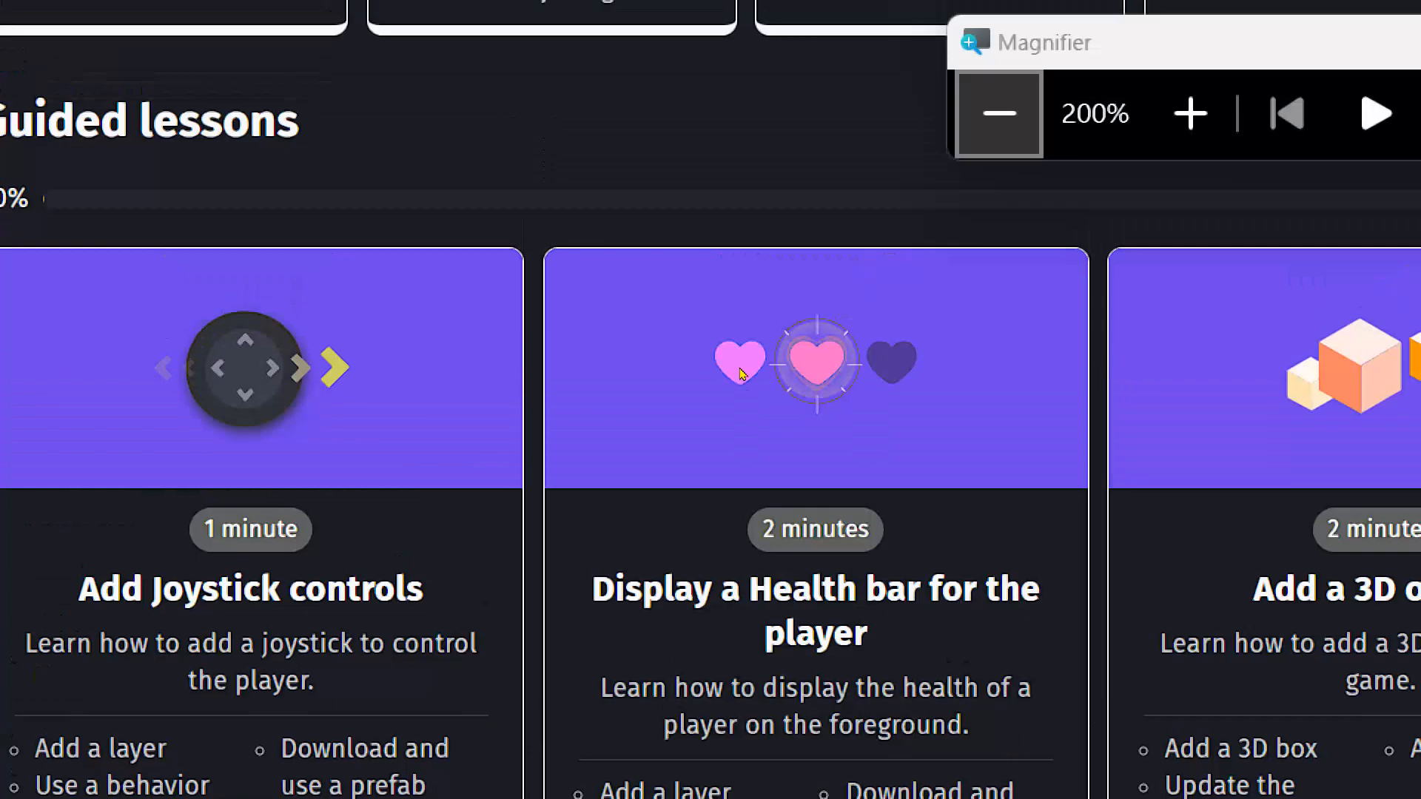
click(999, 136)
key(super+minus)
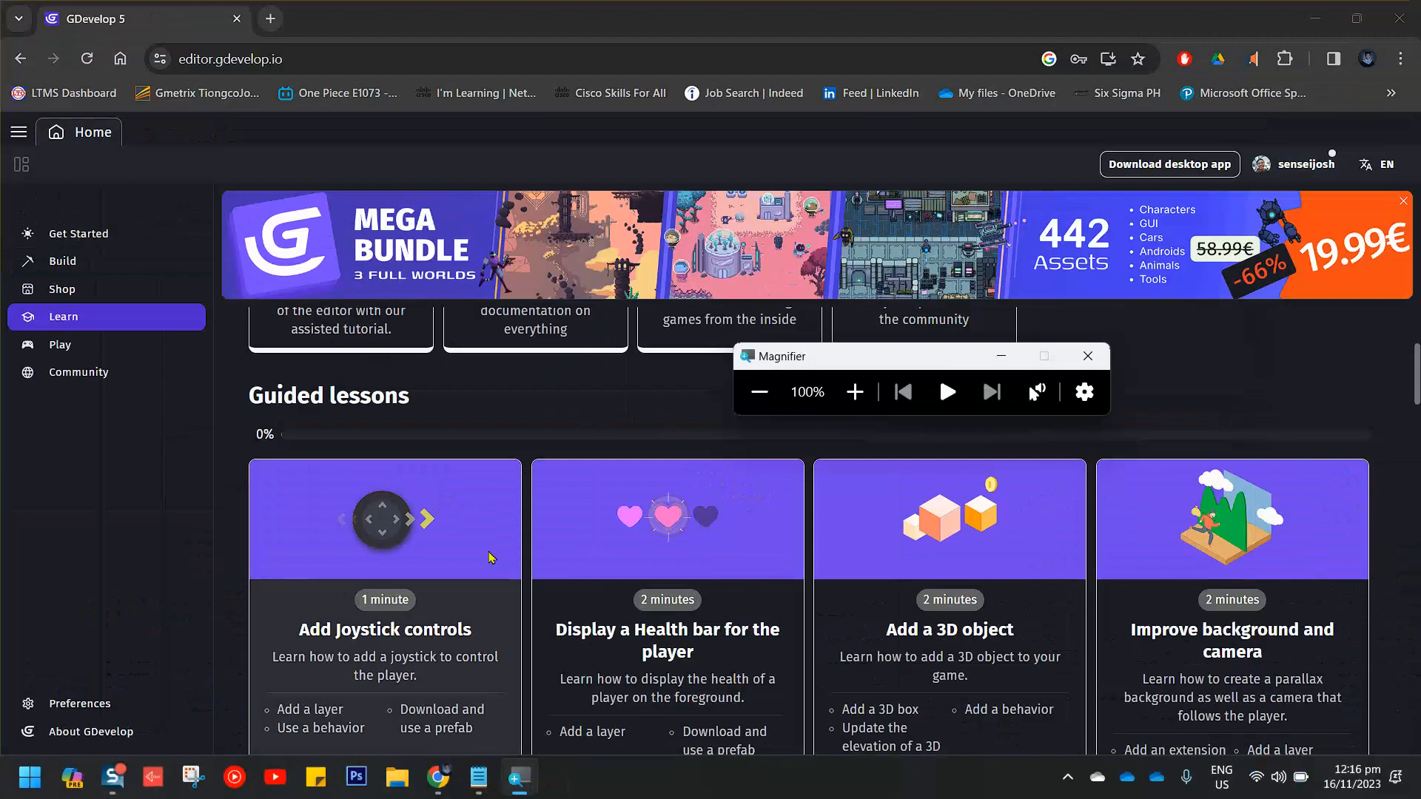
scroll(426, 657, down, 1)
scroll(426, 657, down, 2)
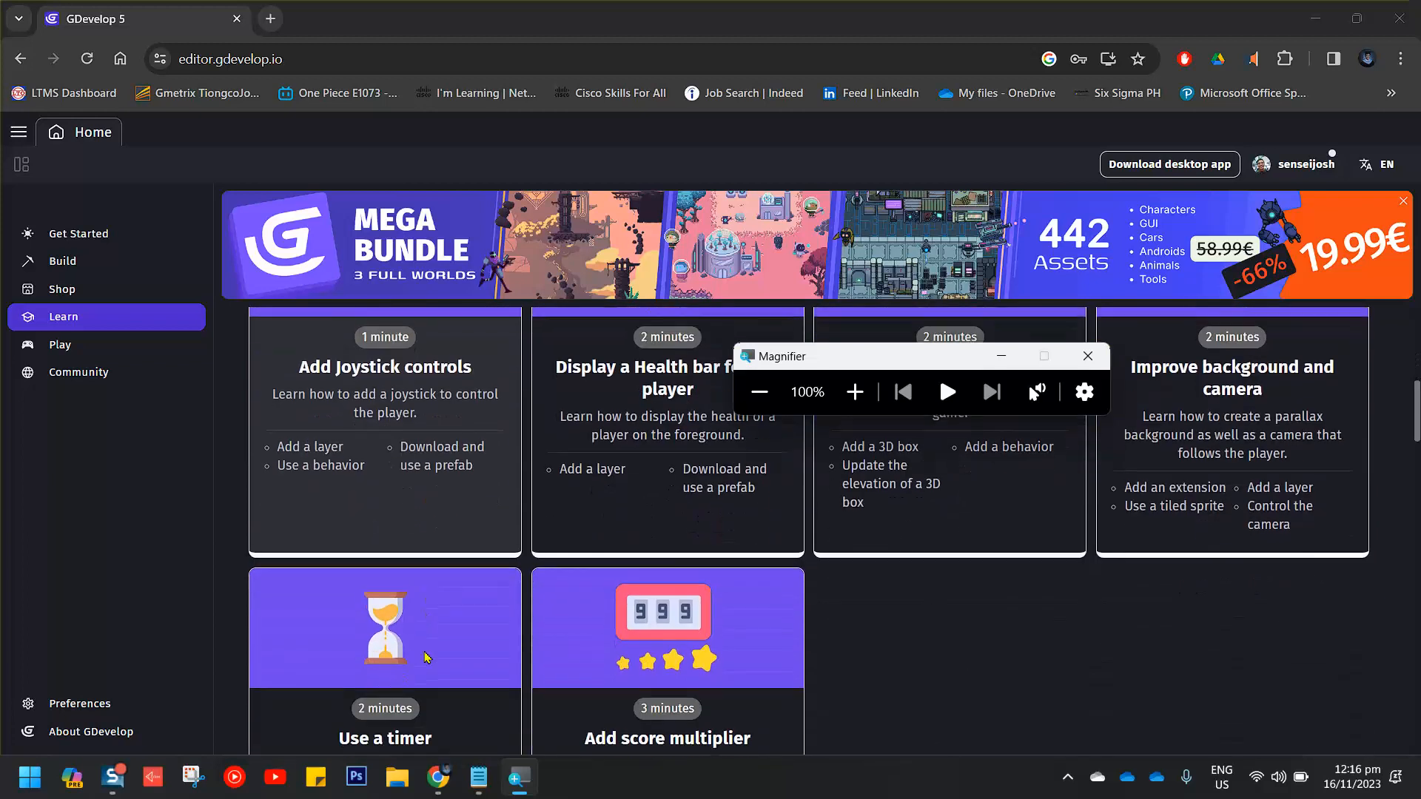
scroll(426, 657, up, 3)
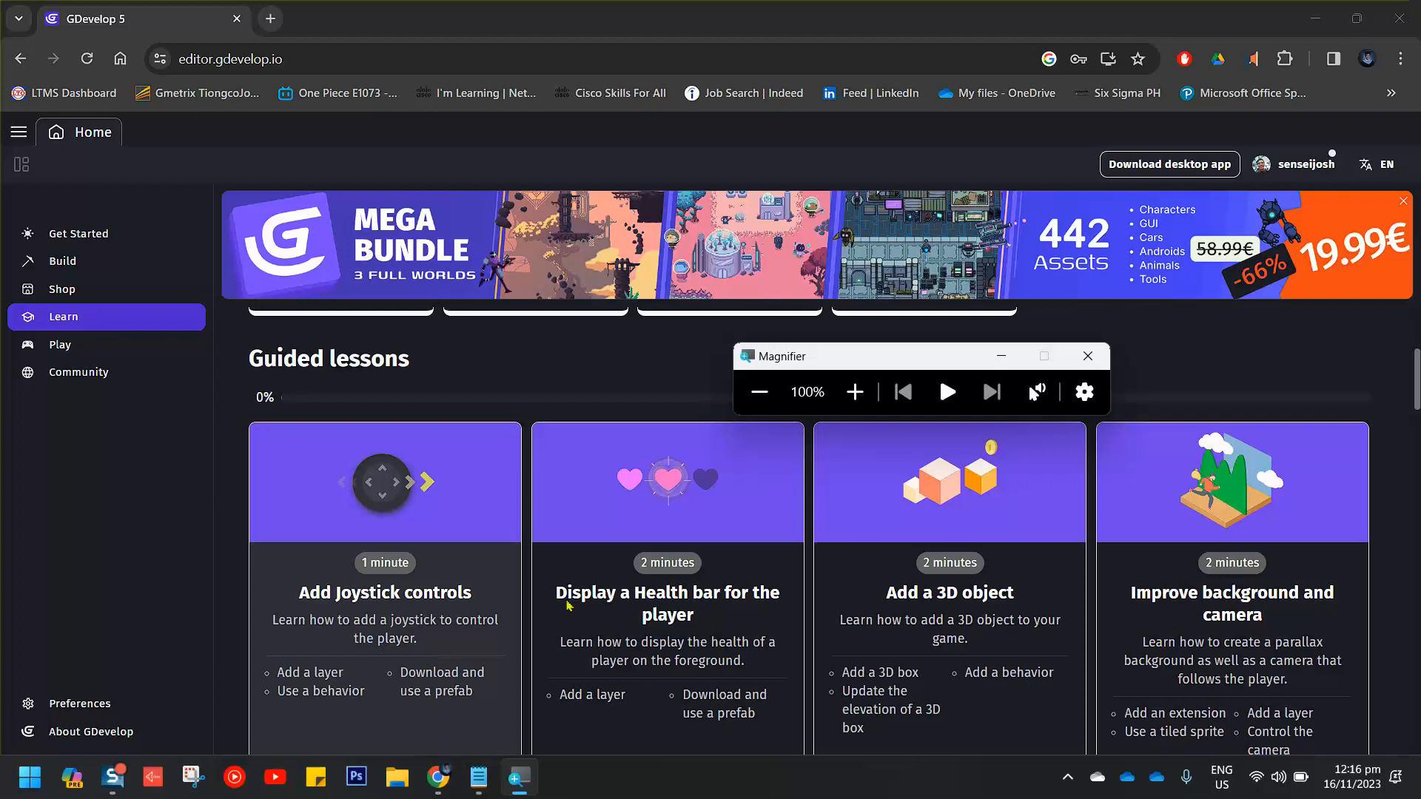
Step: Select the 1-minute Add Joystick controls lesson card to bring up its start prompt
click(868, 401)
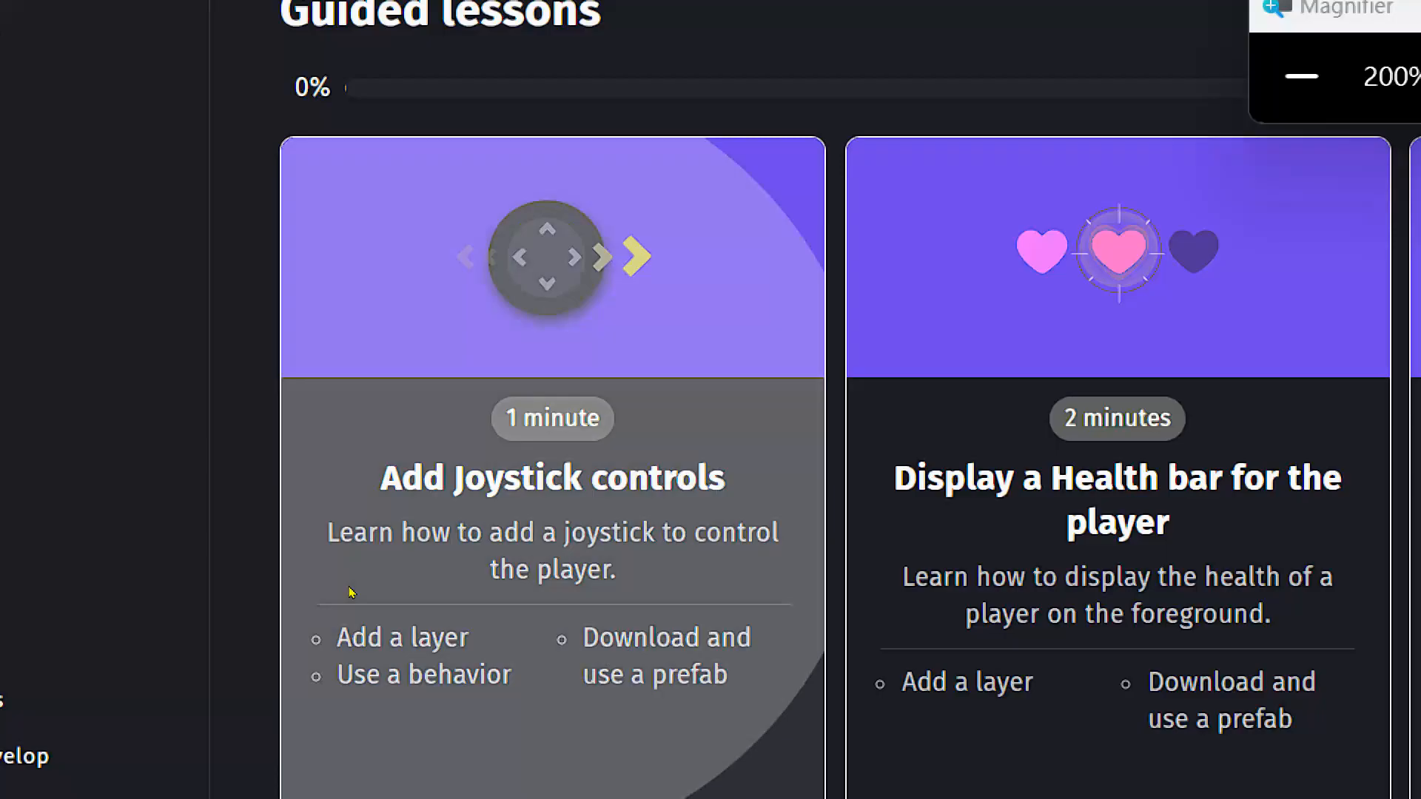
click(350, 590)
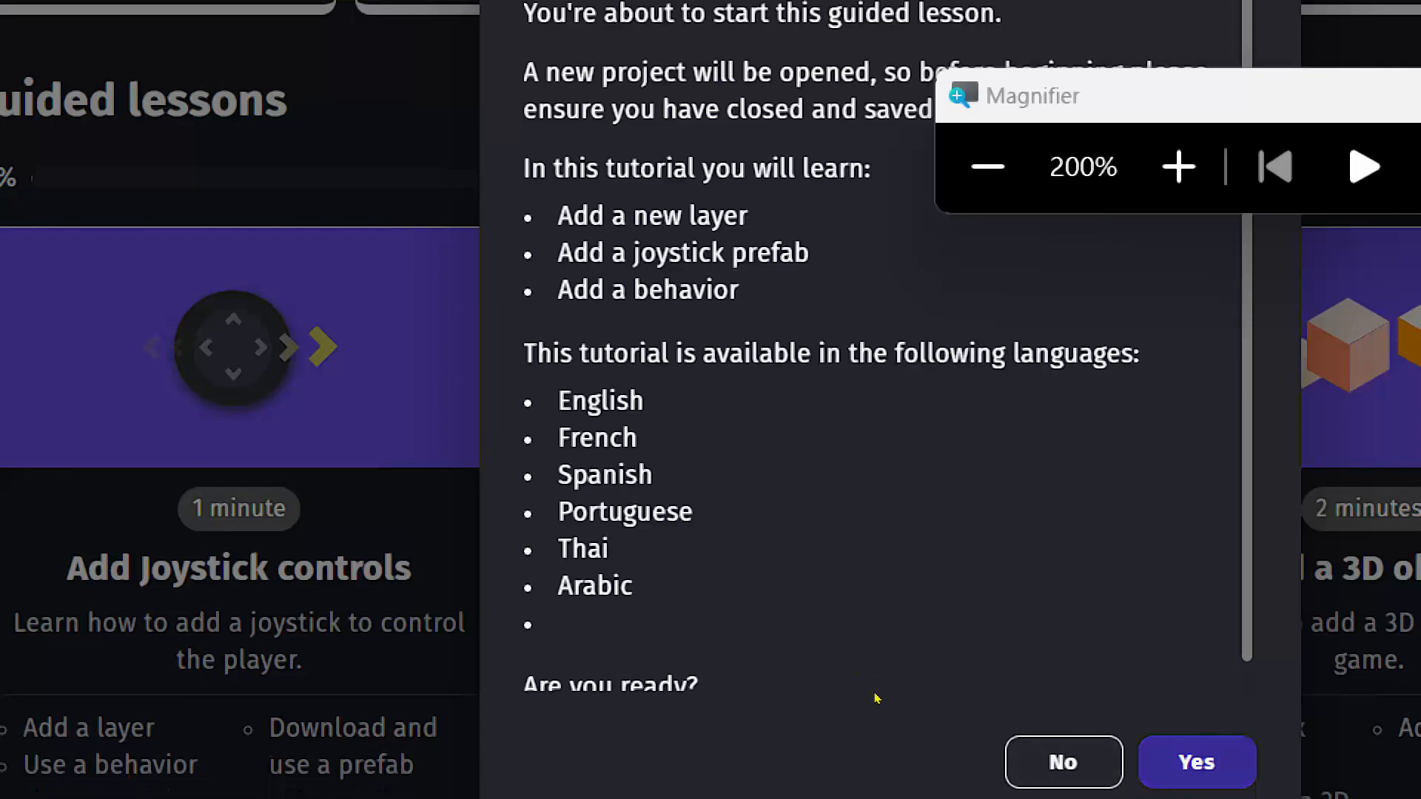
Step: Confirm starting the Add Joystick controls lesson to load its space shooter project
key(Return)
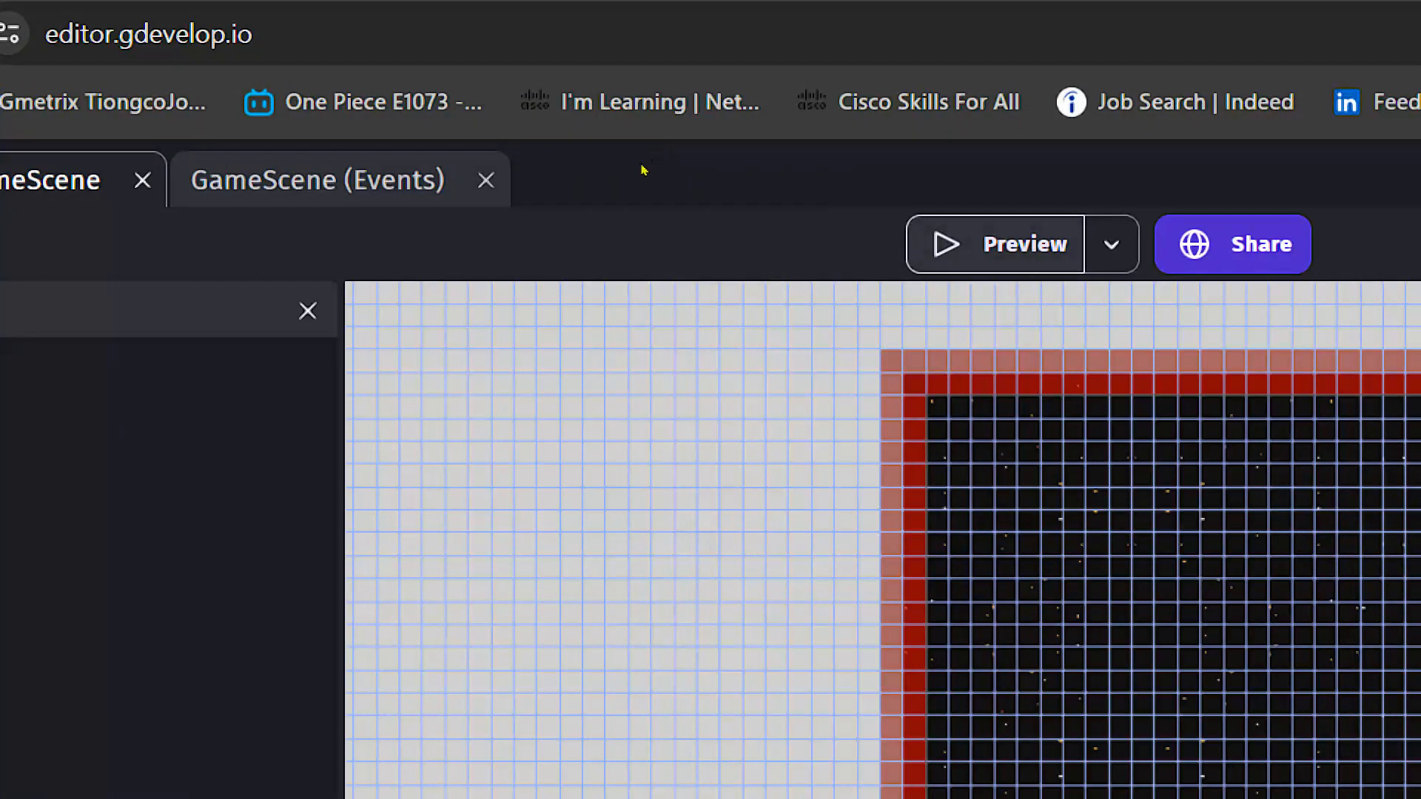
click(968, 244)
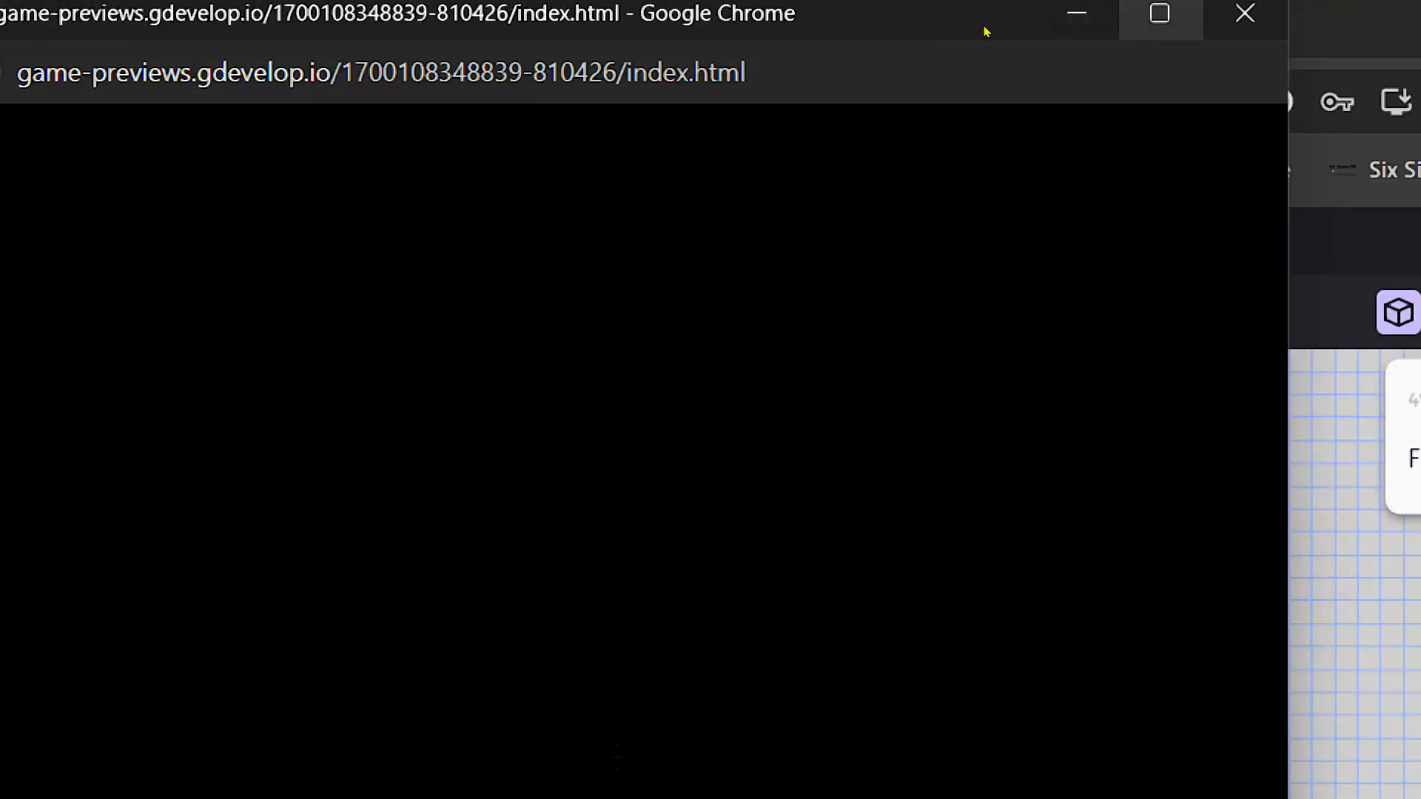
mouse_move(1159, 3)
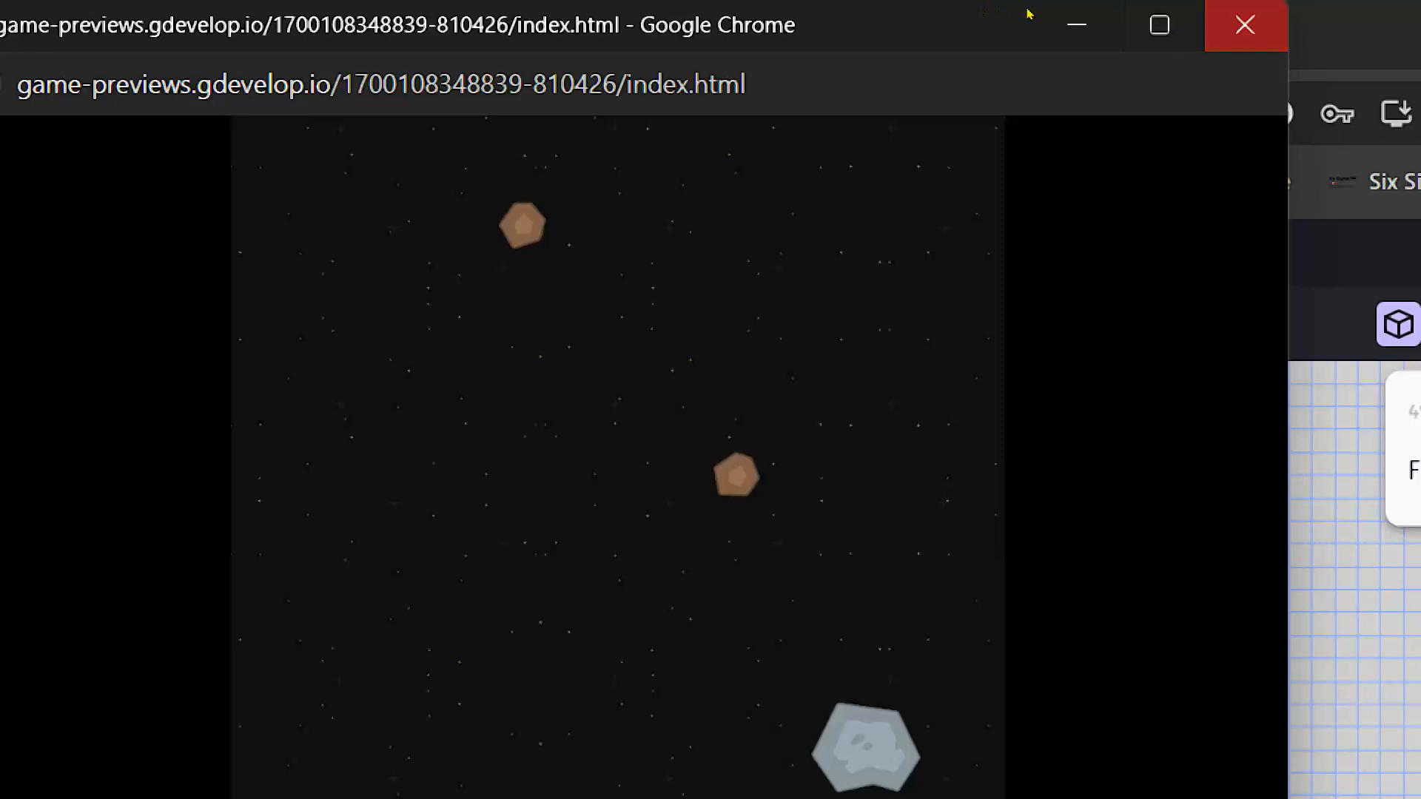
click(1245, 12)
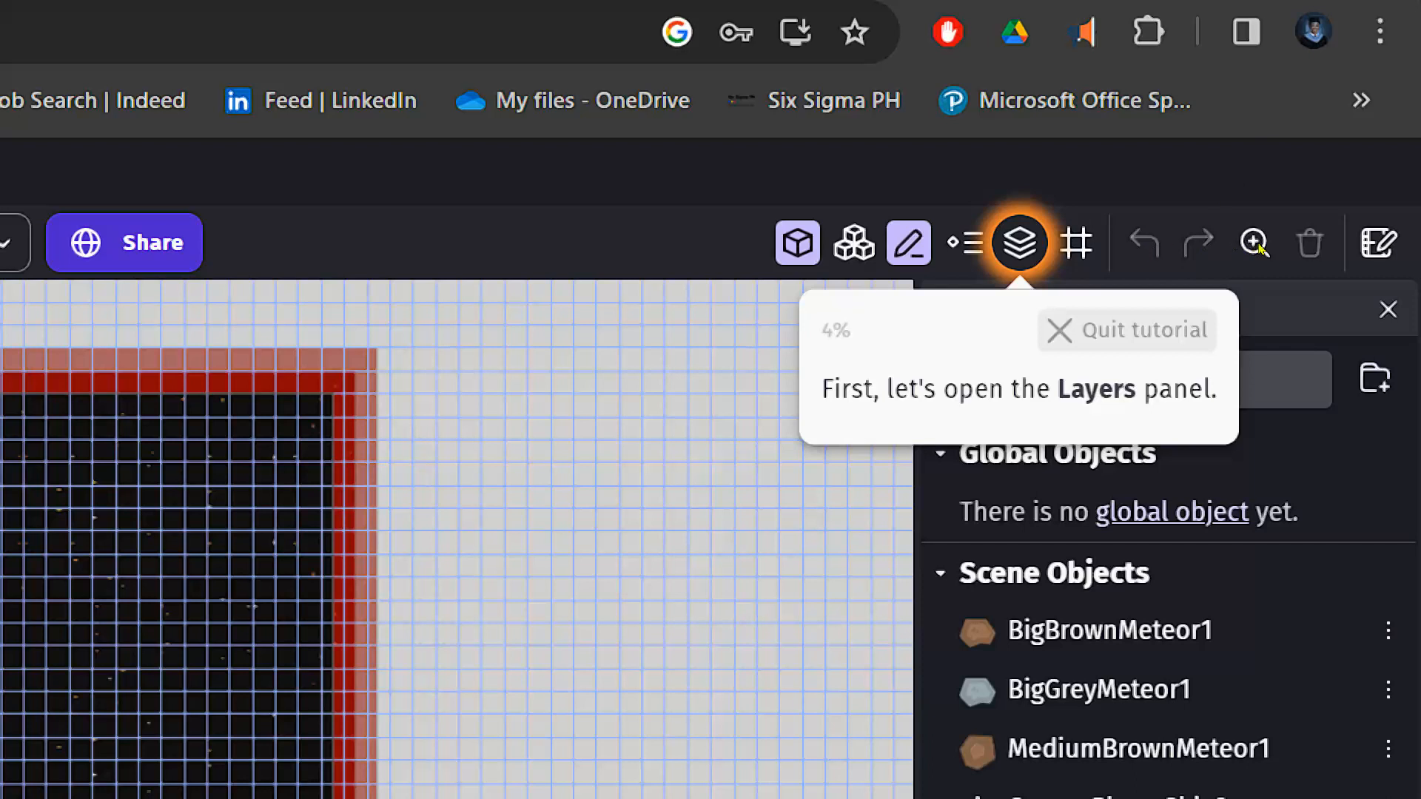
Step: Add a new layer named 'Interface' in the GameScene's Layers panel
click(1020, 243)
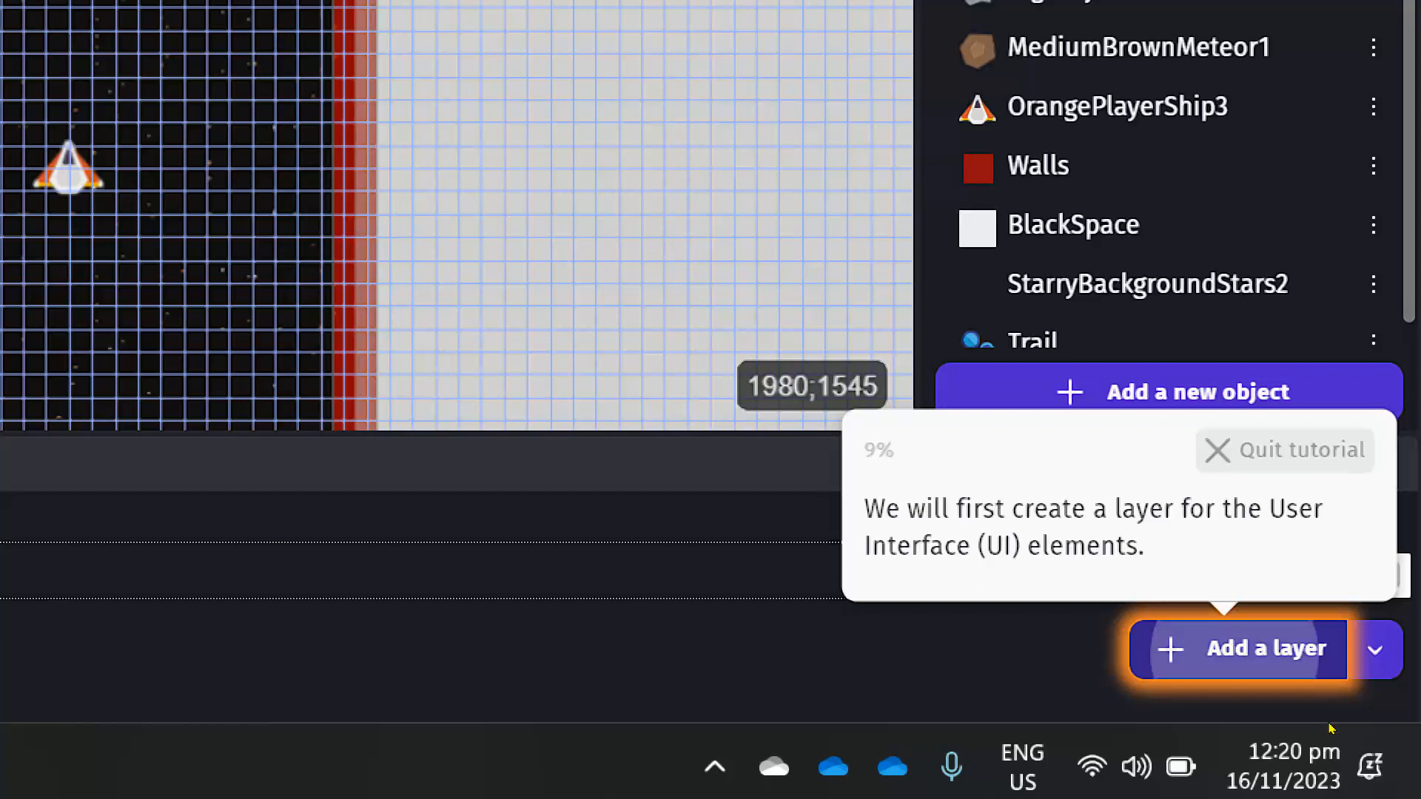
click(1251, 649)
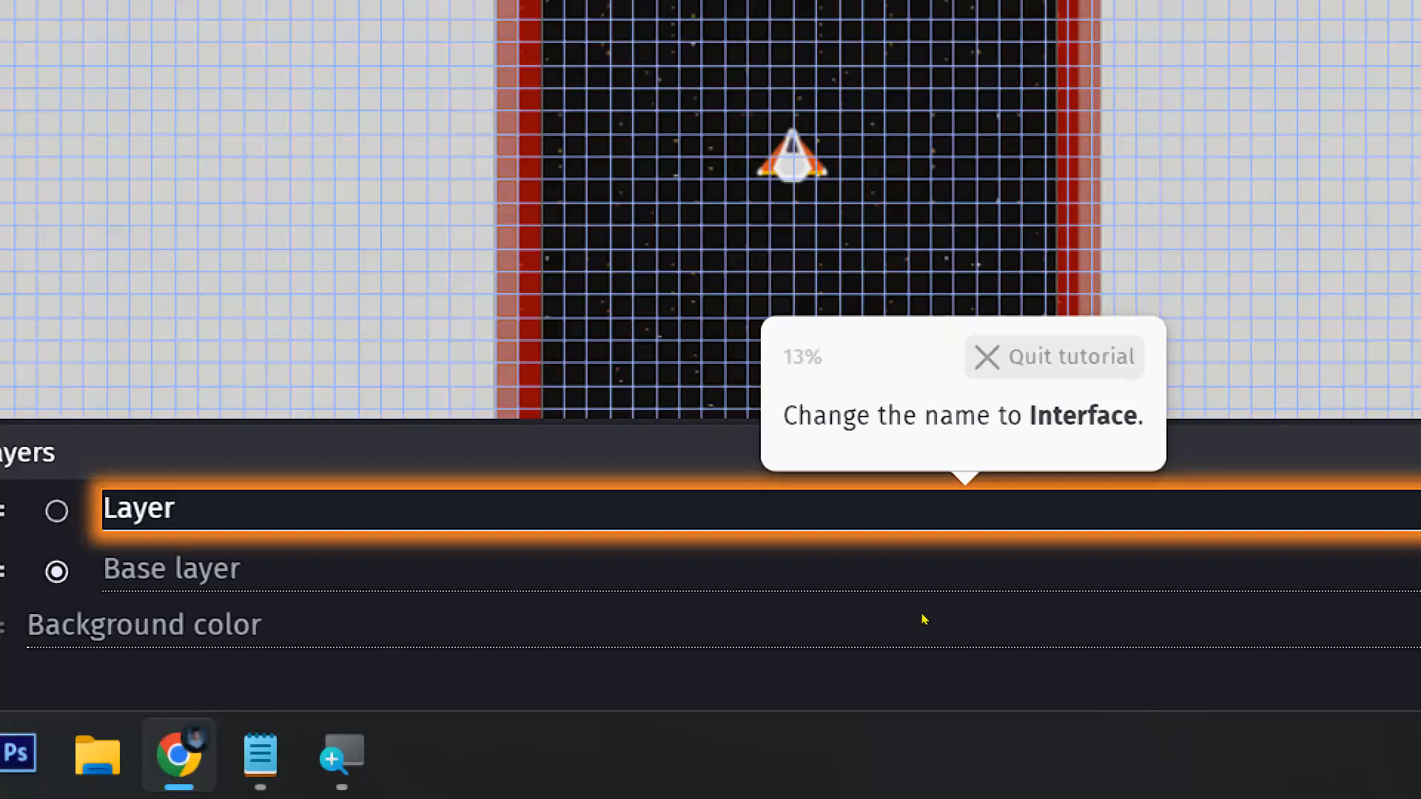
key(BackSpace)
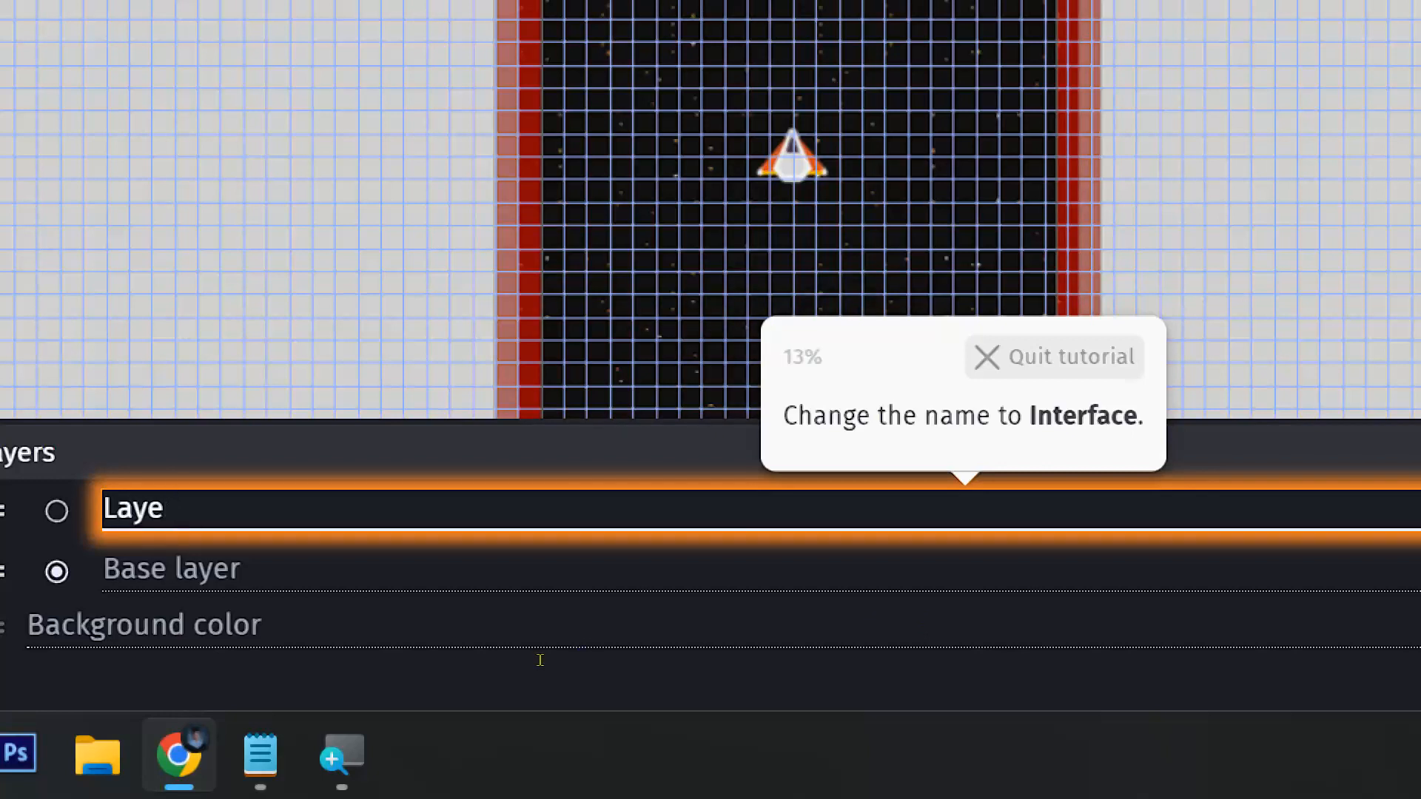
key(BackSpace)
key(BackSpace)
key(BackSpace)
key(BackSpace)
text(iNTE)
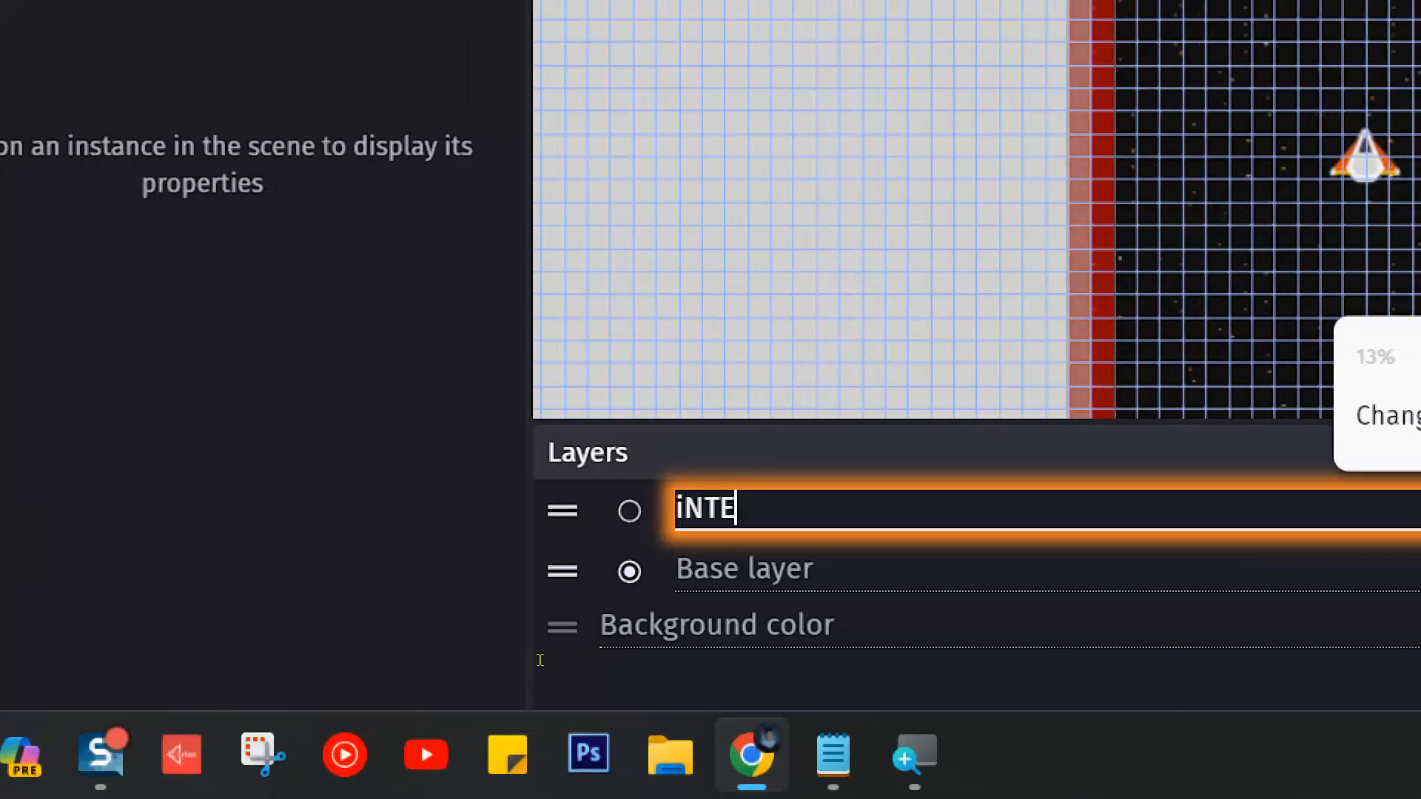
key(BackSpace)
key(BackSpace)
key(BackSpace)
key(BackSpace)
text(IO)
key(BackSpace)
key(BackSpace)
text(Interface)
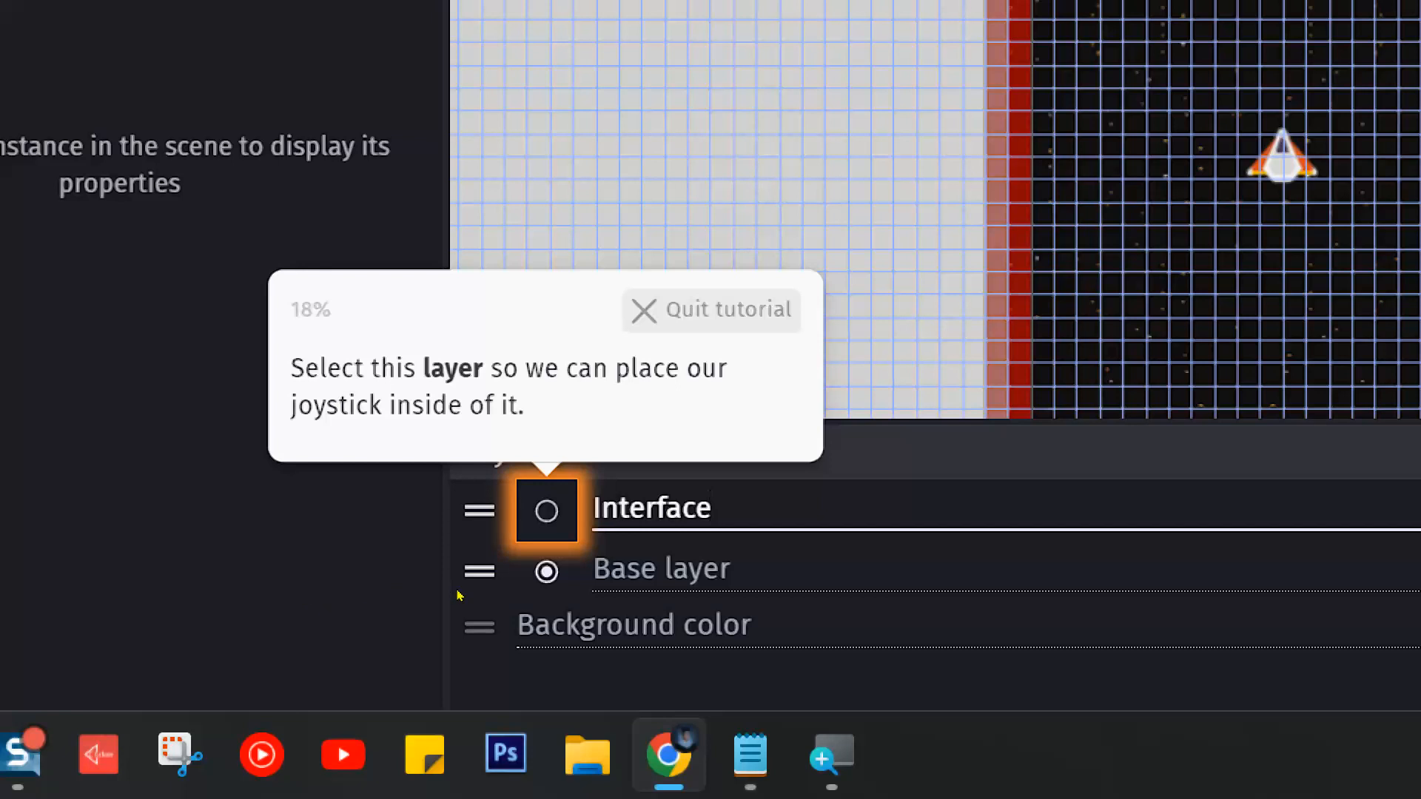
Step: With Interface as target layer, browse Prefabs > Multitouch joysticks to the Flat light joystick
click(546, 511)
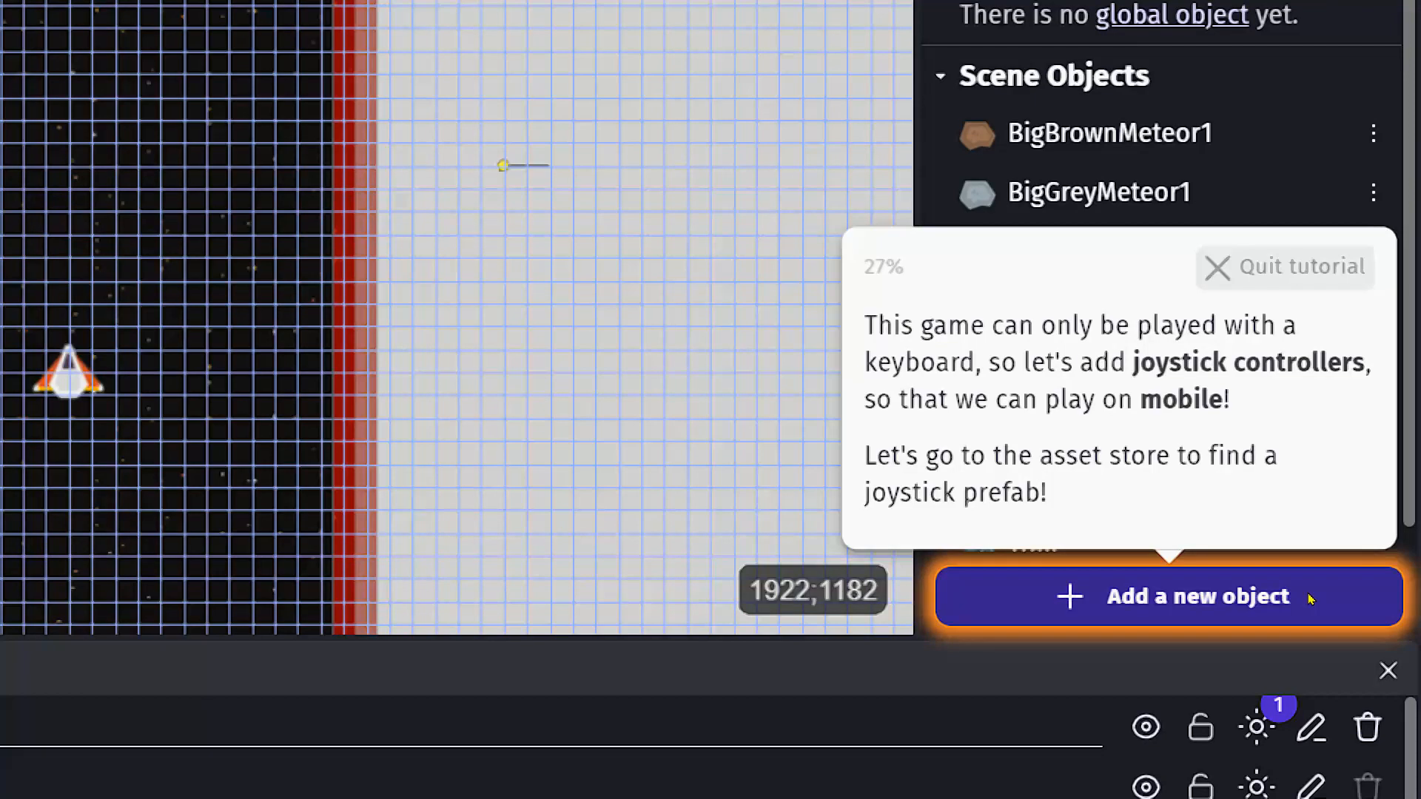
click(1310, 598)
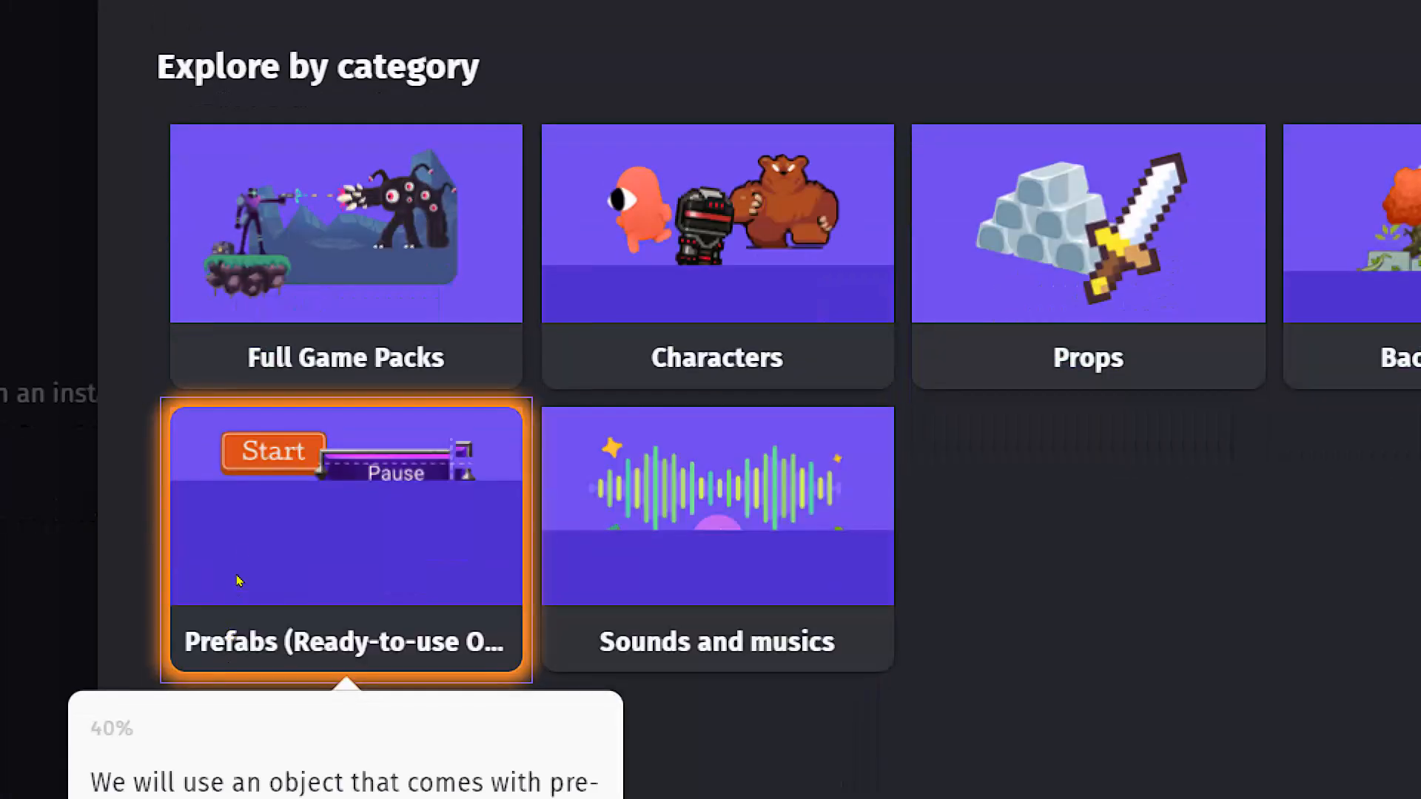
click(242, 555)
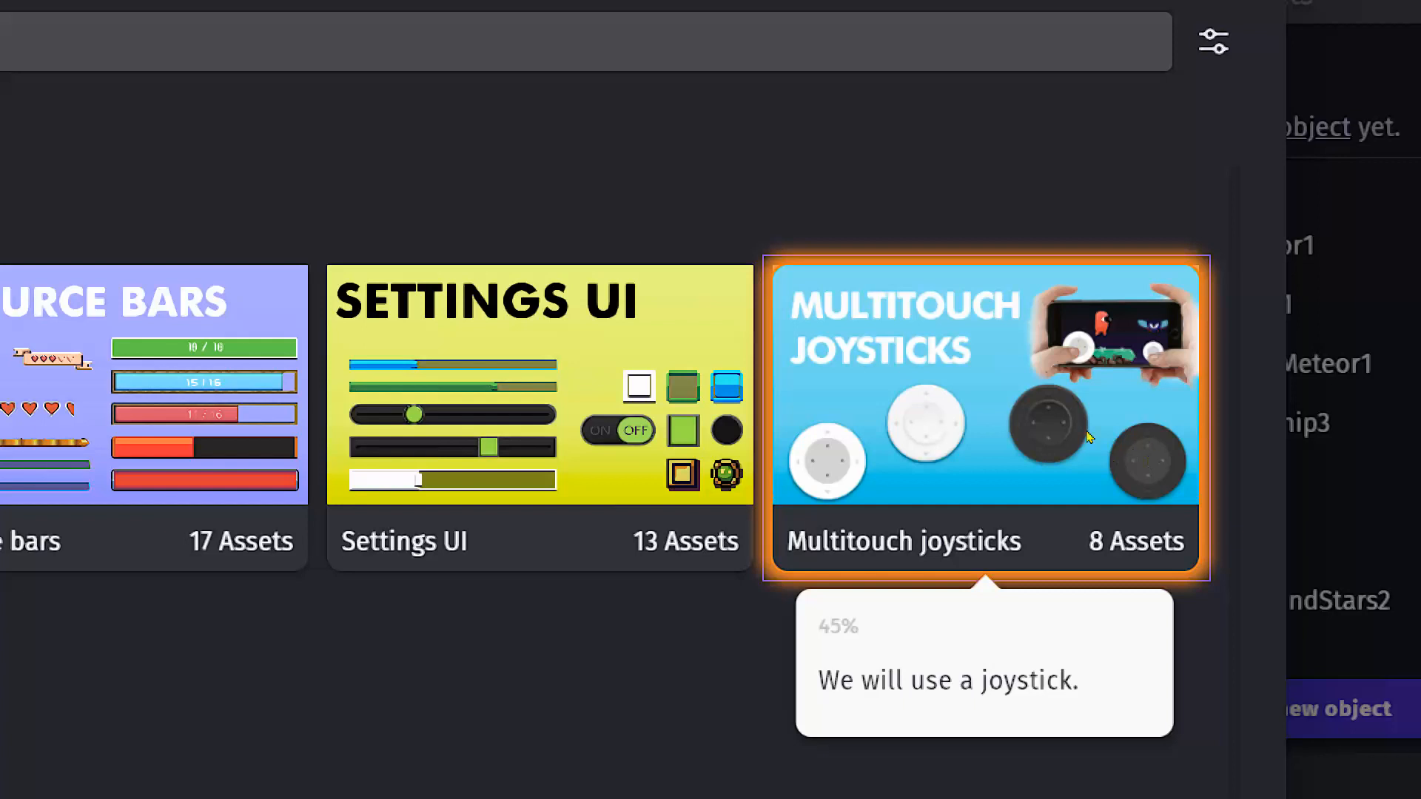
click(1141, 468)
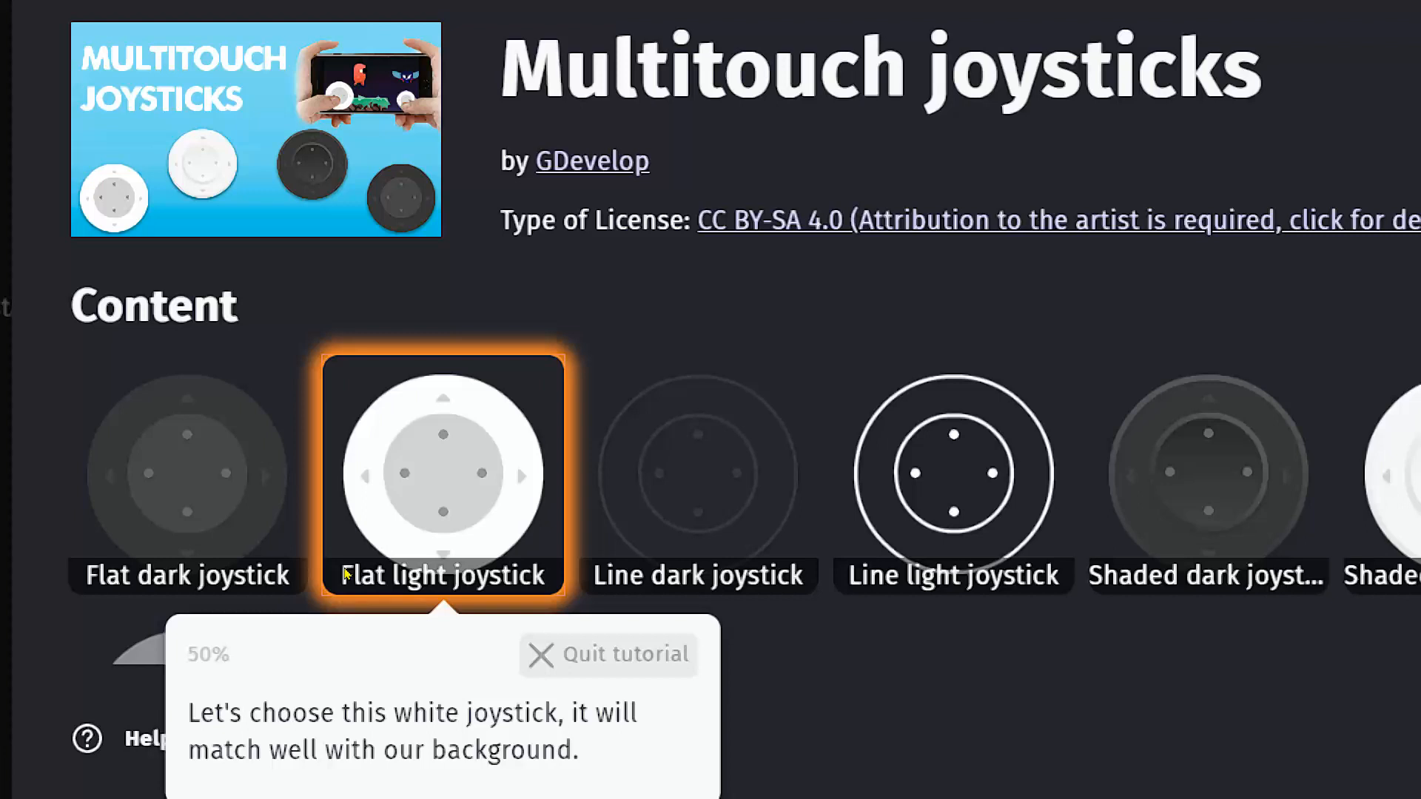
click(345, 574)
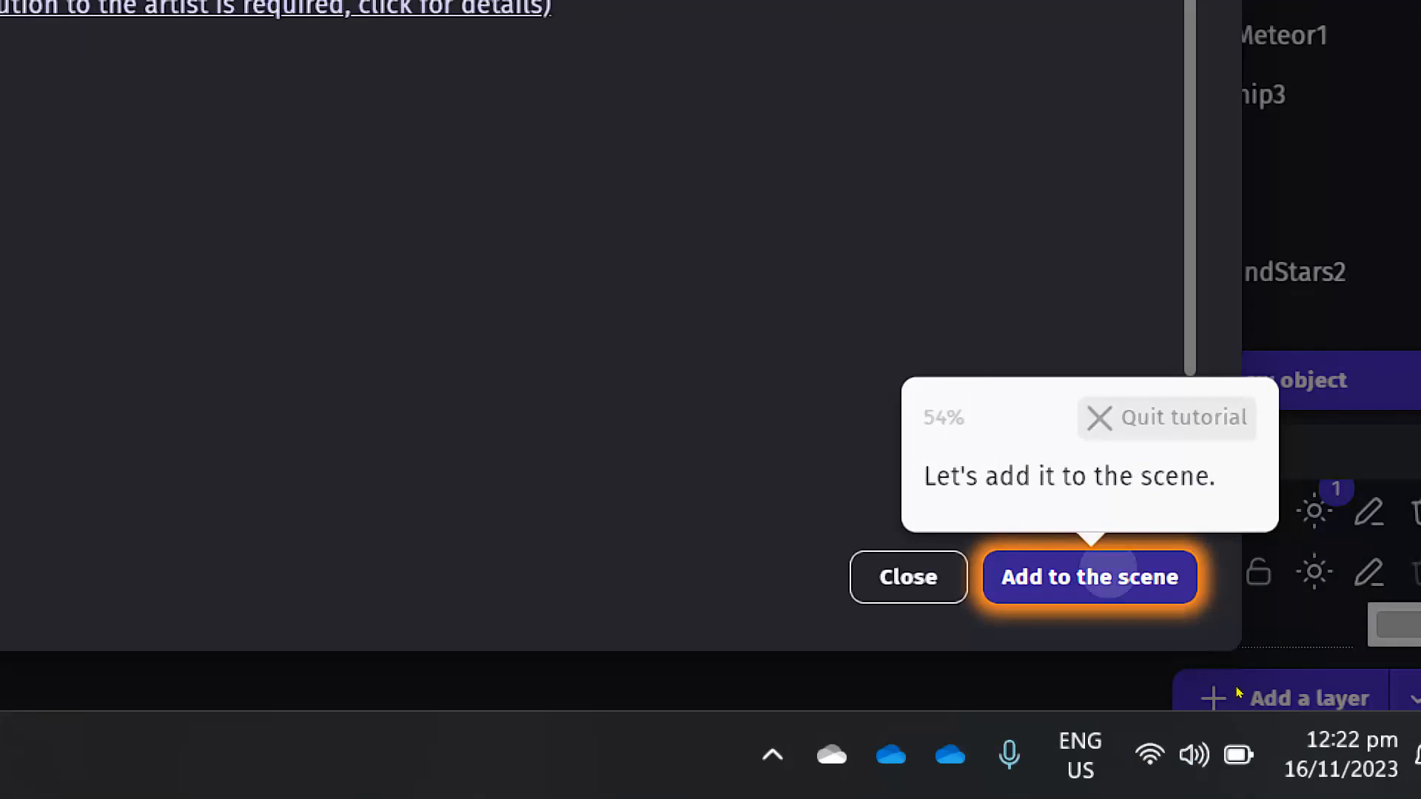
Step: Add the Flat light joystick to the scene, reset magnification to 100%, and close the store
click(1108, 576)
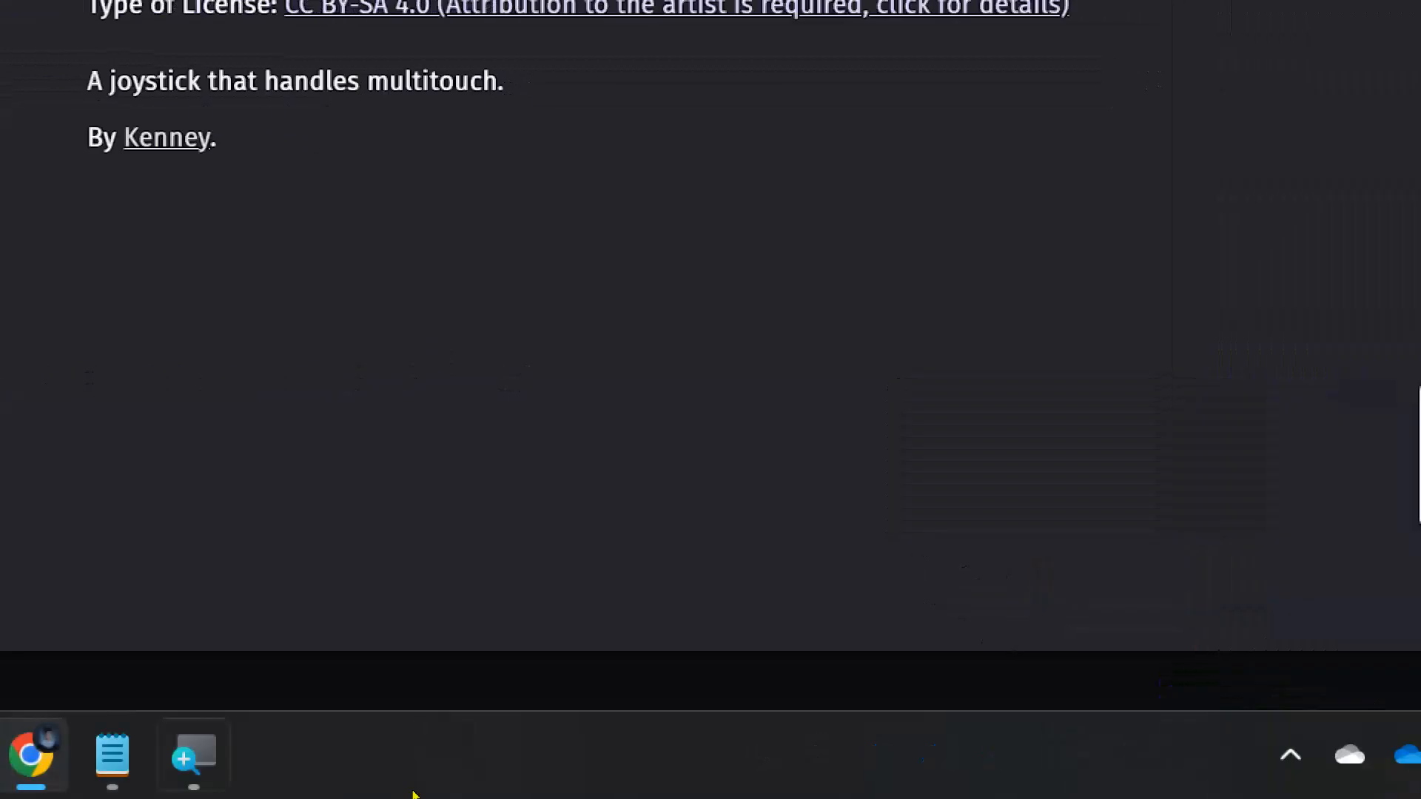
mouse_move(397, 755)
click(400, 615)
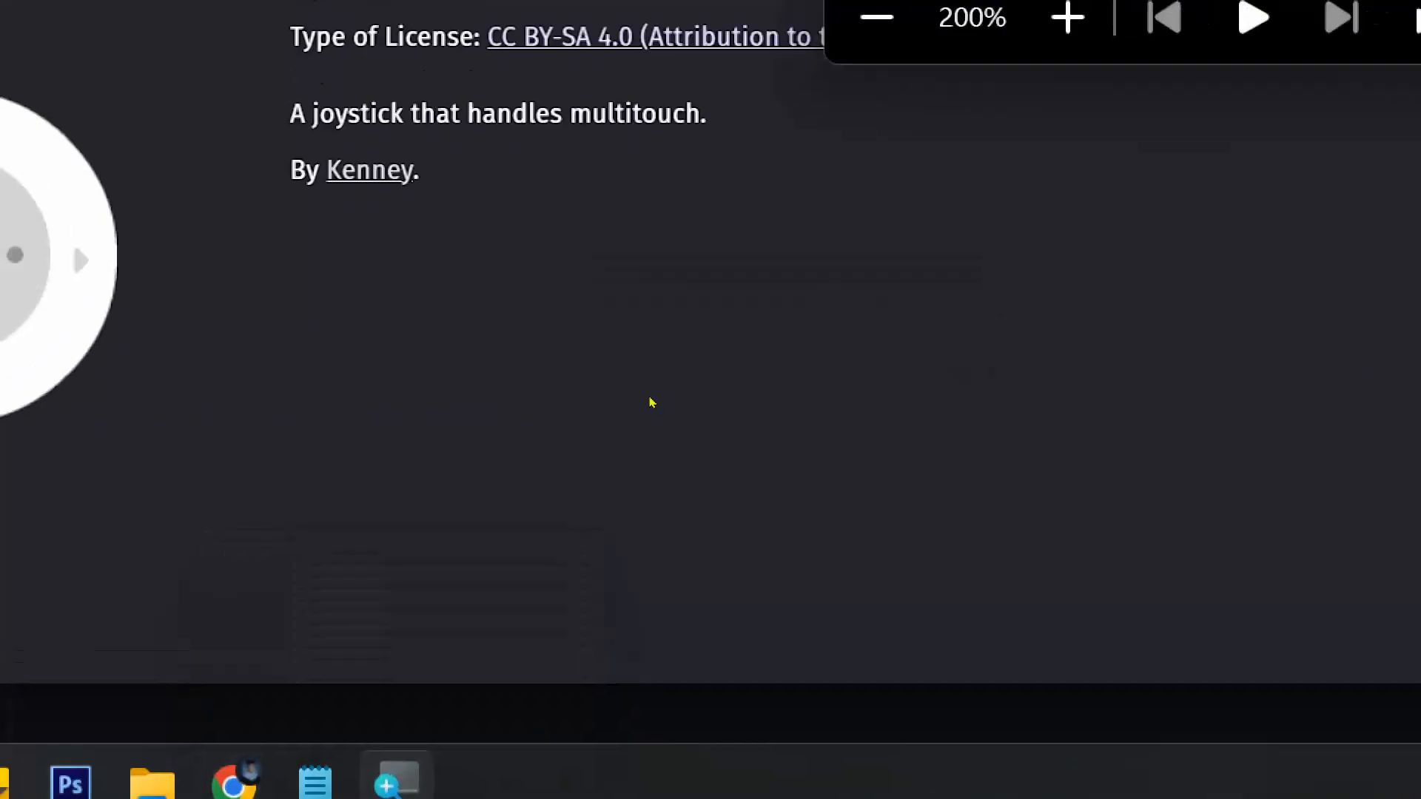
click(850, 16)
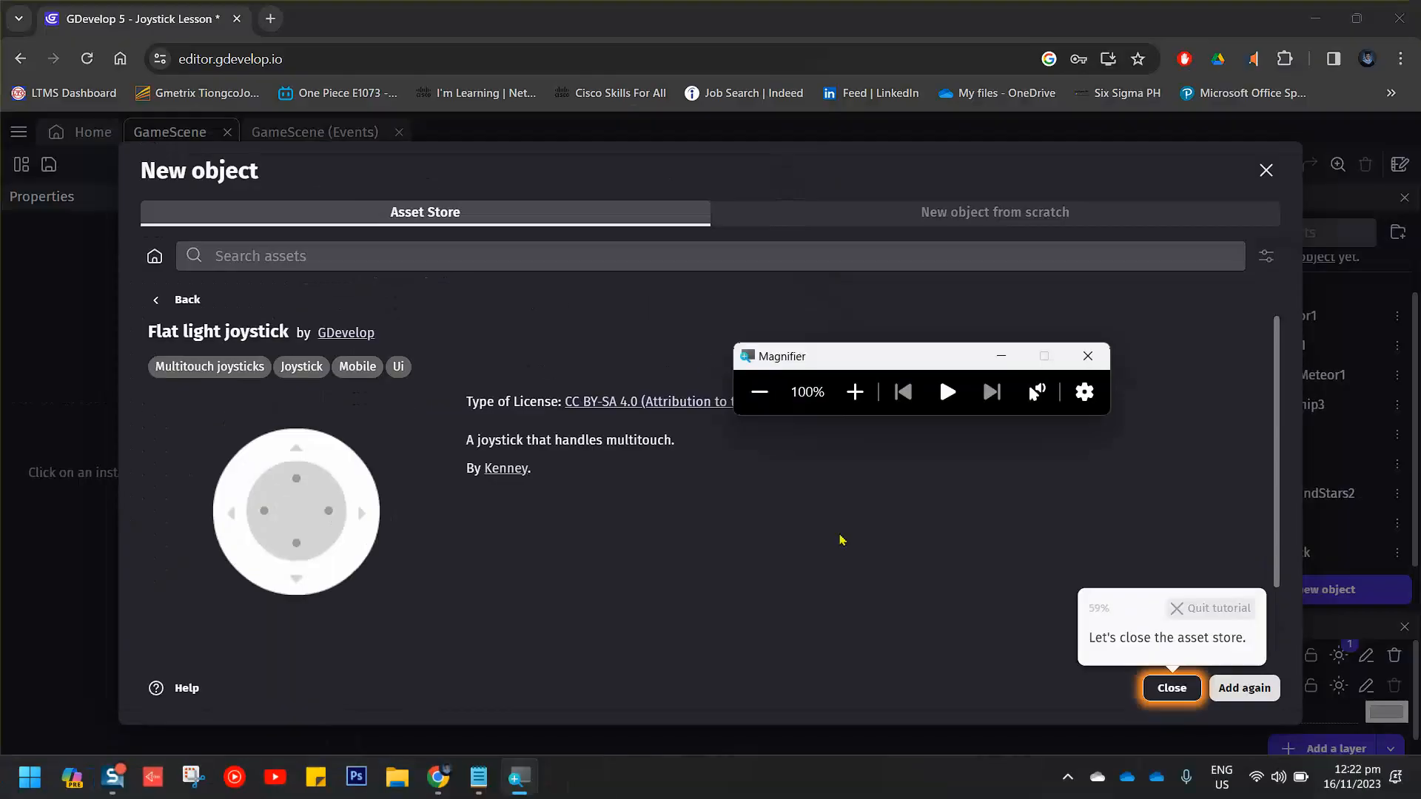
click(1172, 688)
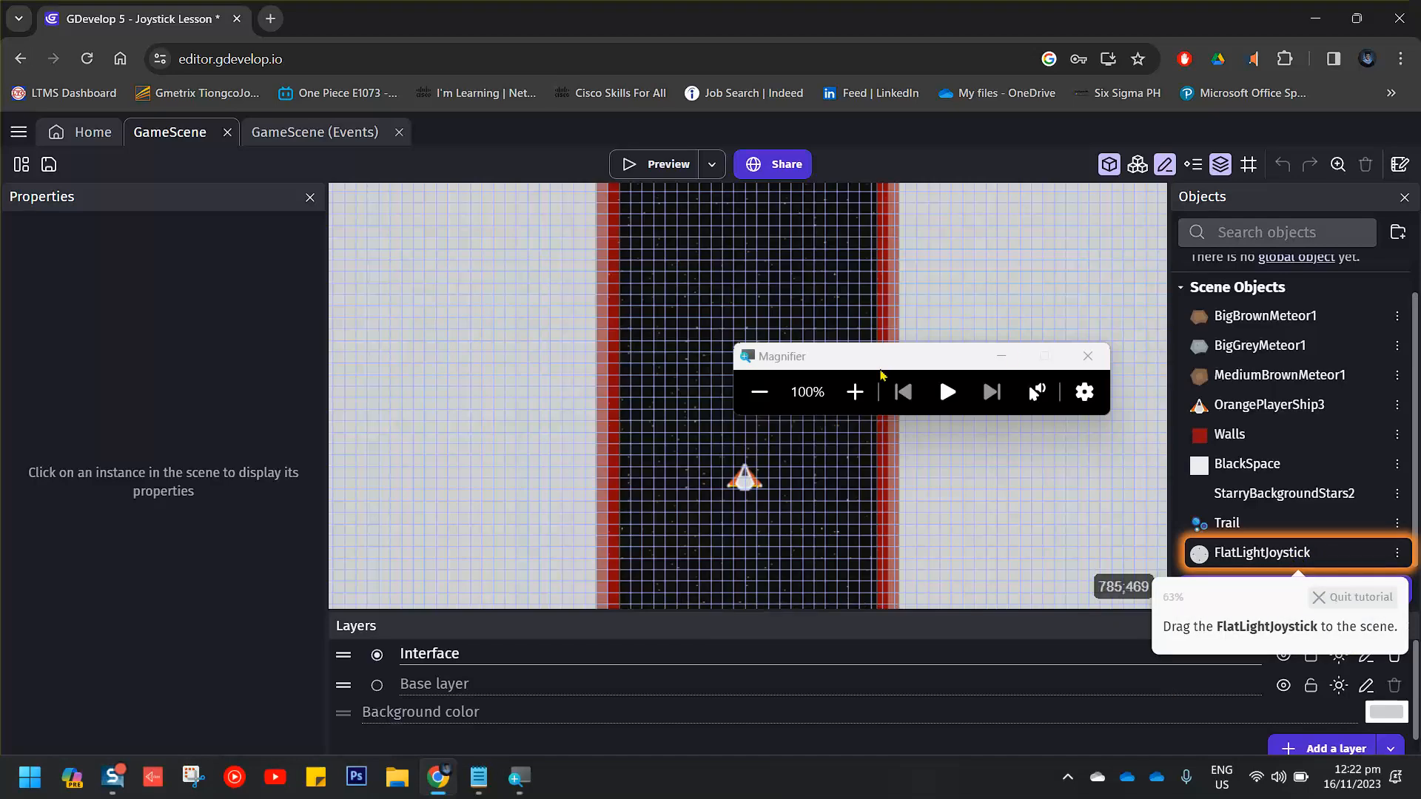
Step: Place a FlatLightJoystick instance on the canvas below the ship and mark the lesson step done
click(852, 388)
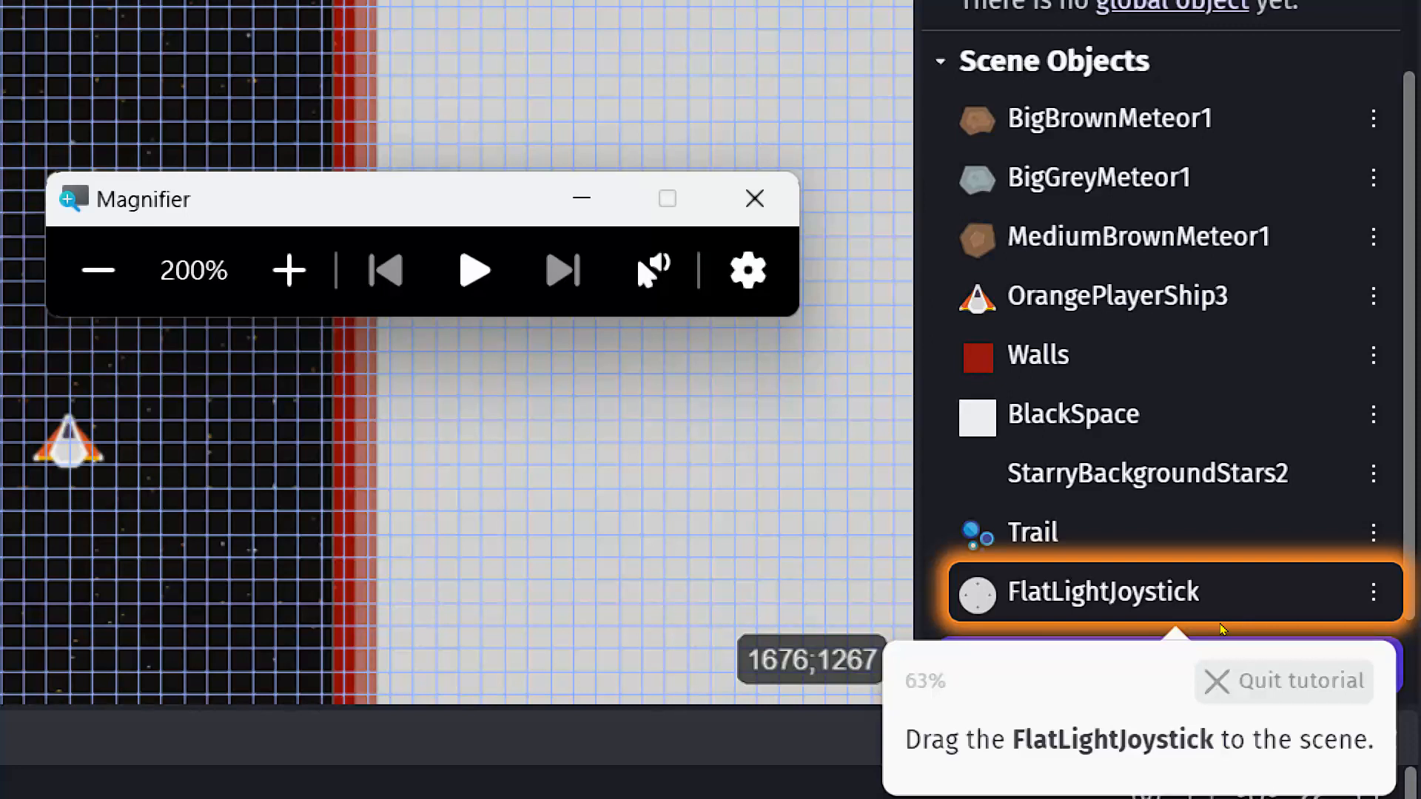
click(1254, 555)
drag(1254, 556, 743, 588)
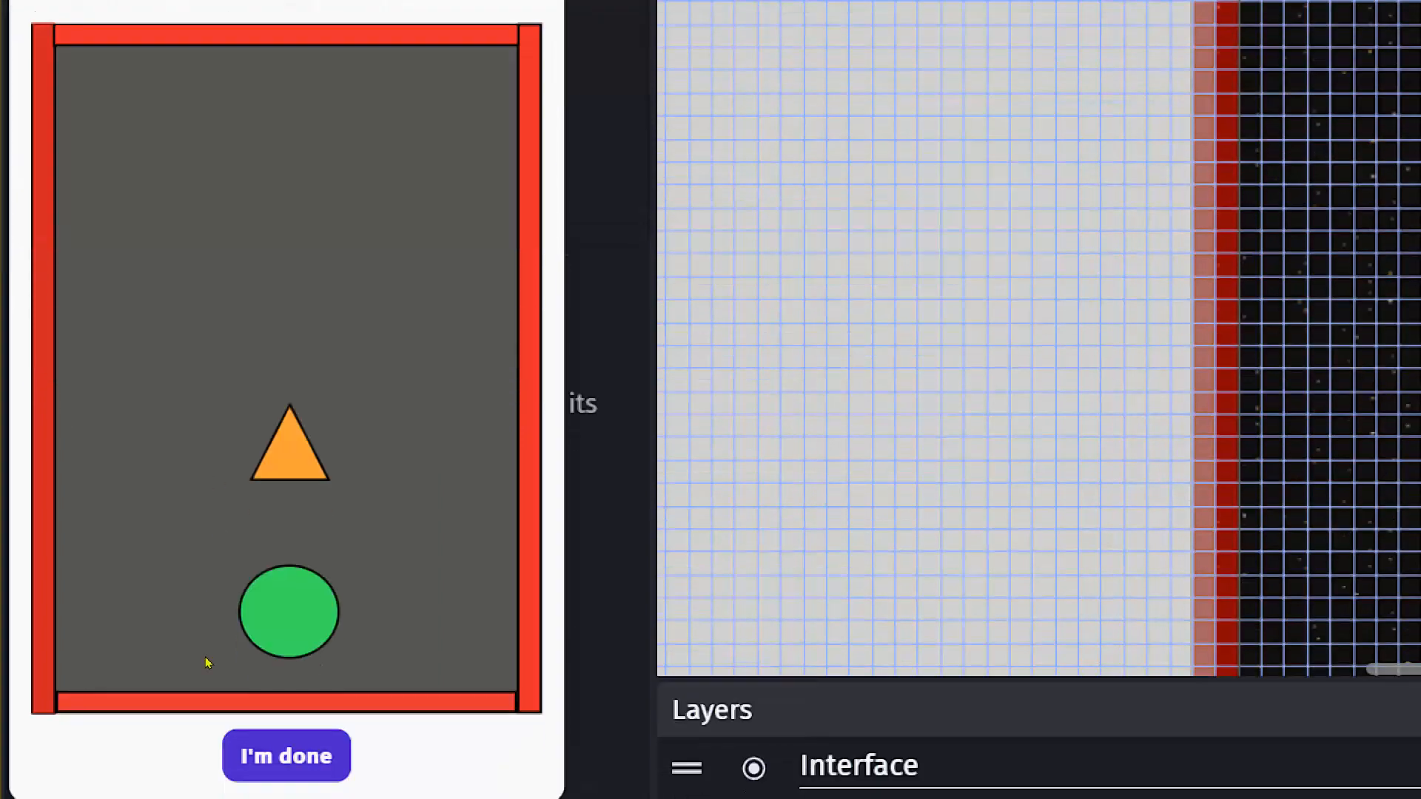
click(286, 787)
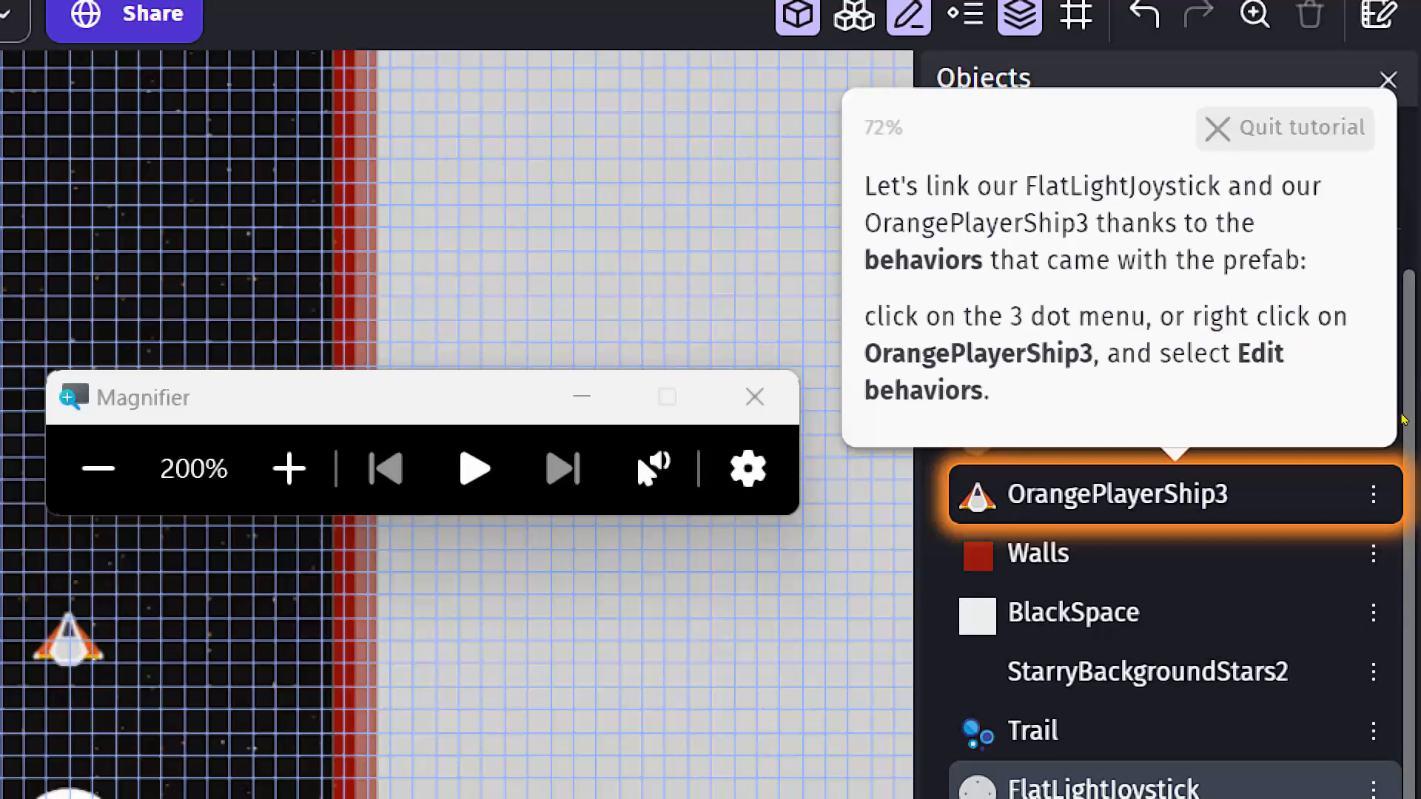
Step: Choose Edit behaviors from OrangePlayerShip3's options menu
click(1373, 494)
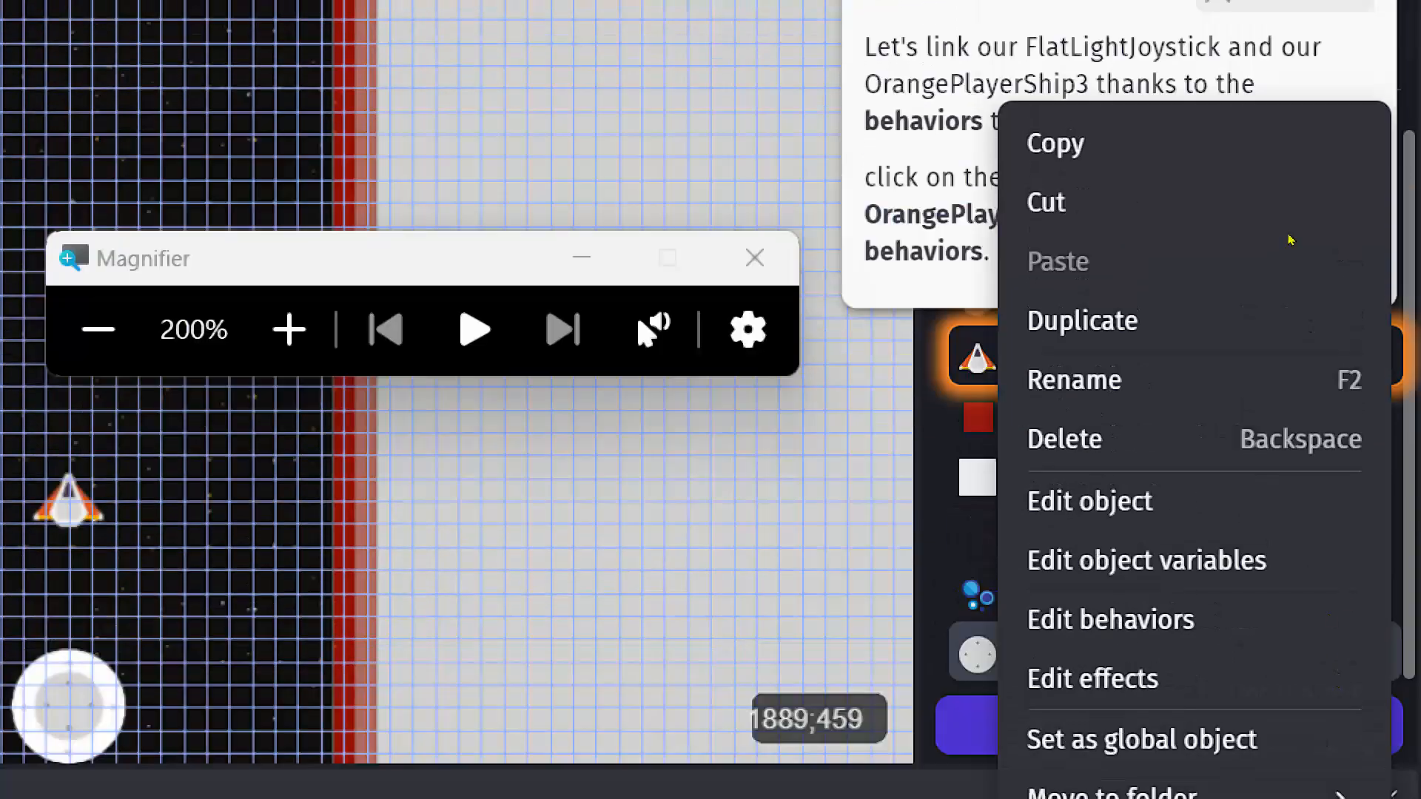
key(Escape)
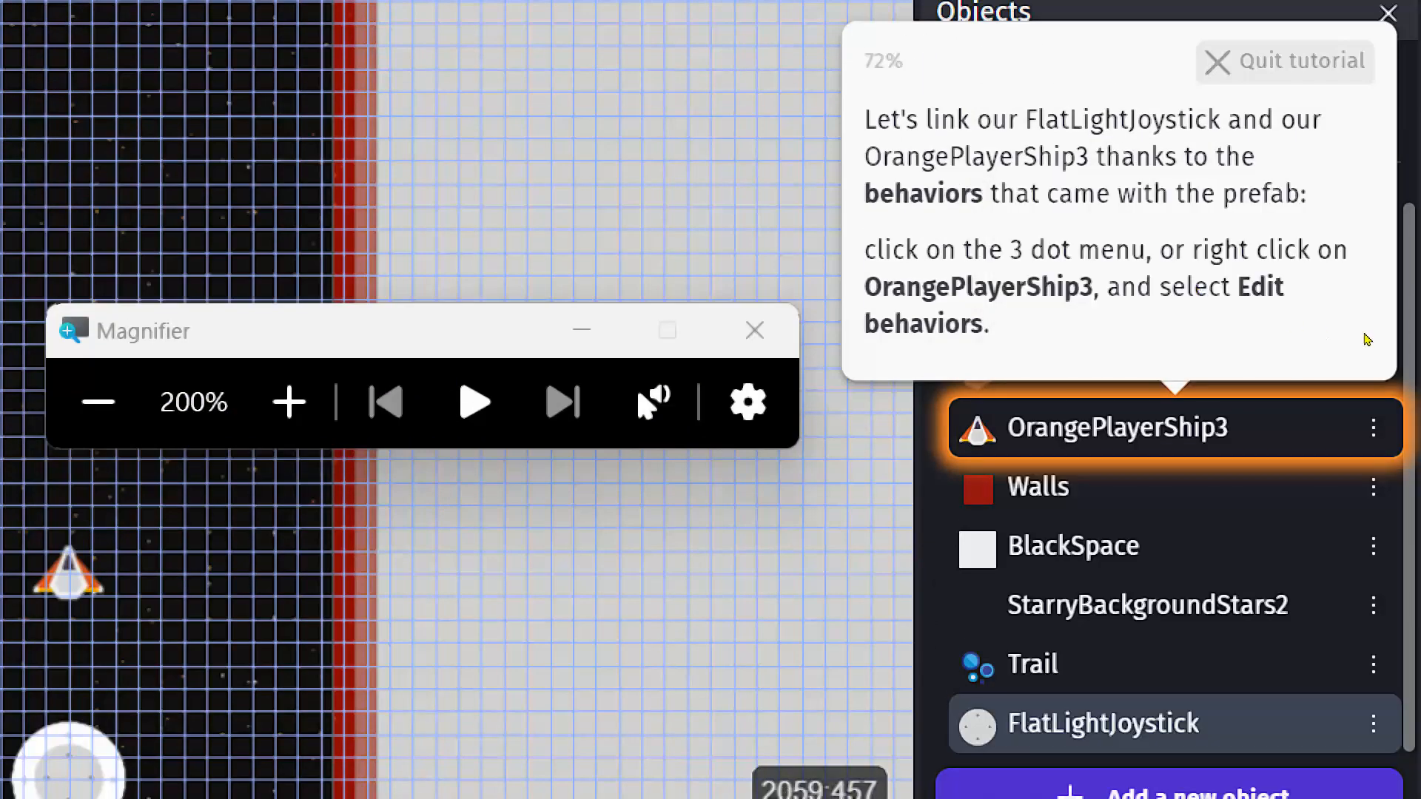
click(1373, 428)
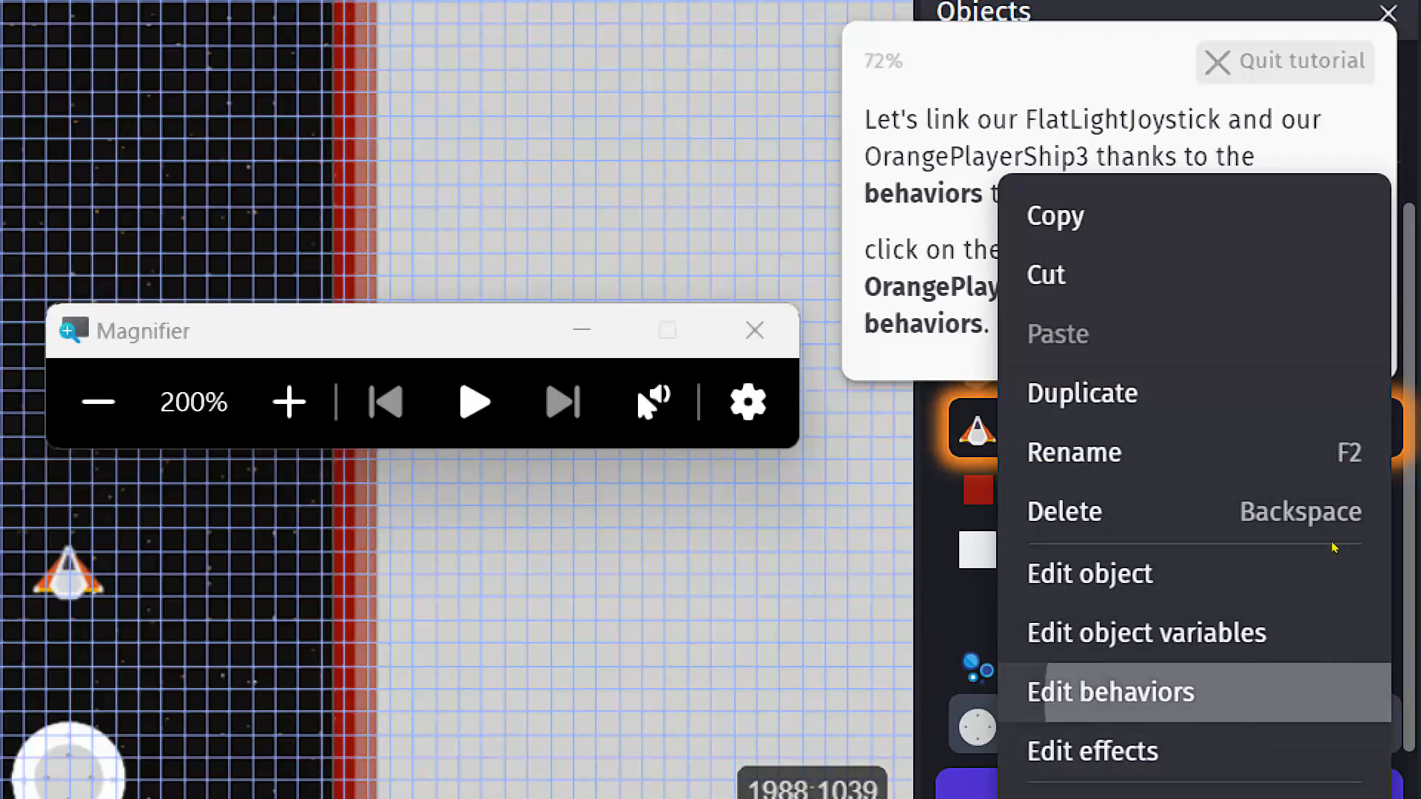
click(1317, 692)
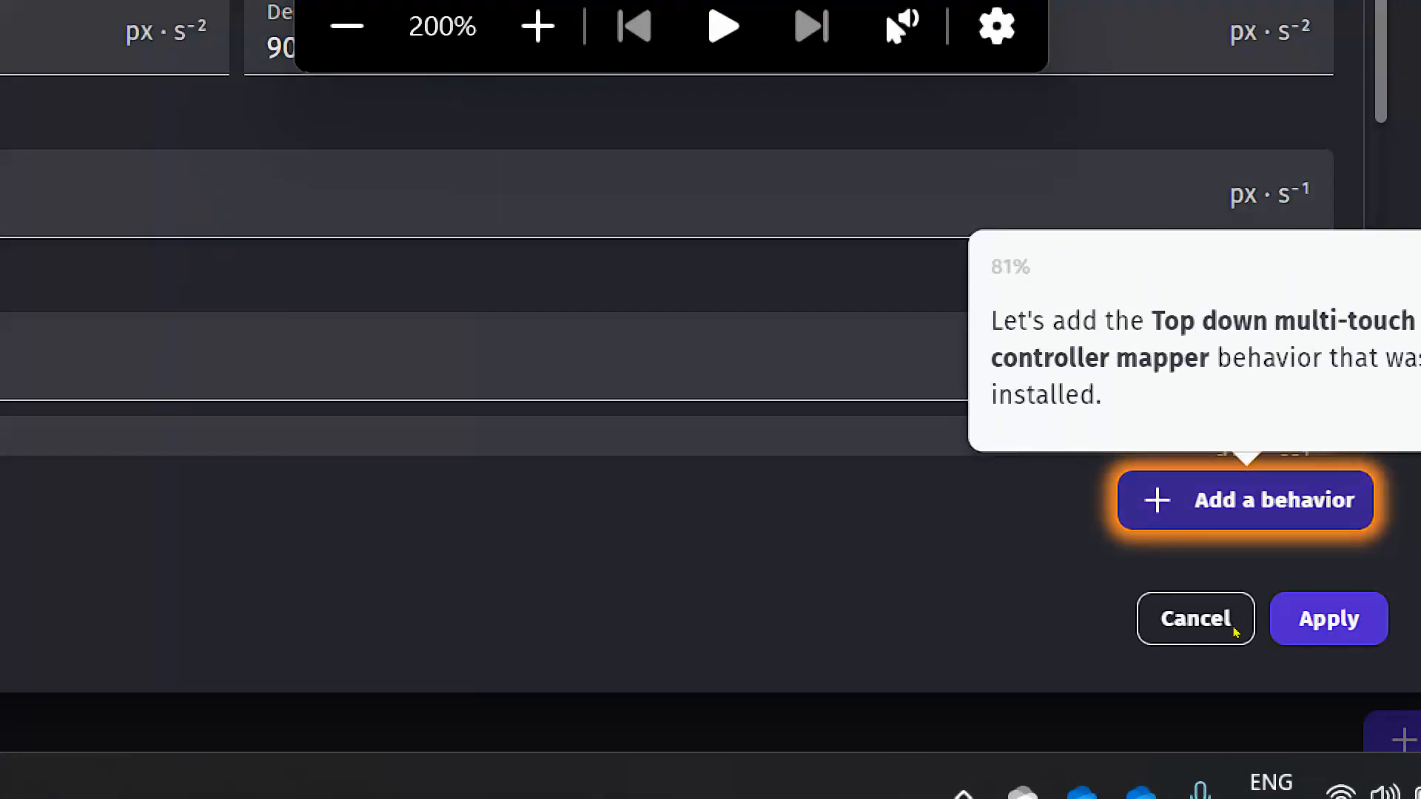
Step: Give OrangePlayerShip3 the Top-down multitouch controller mapper behavior from the behavior list
click(1246, 501)
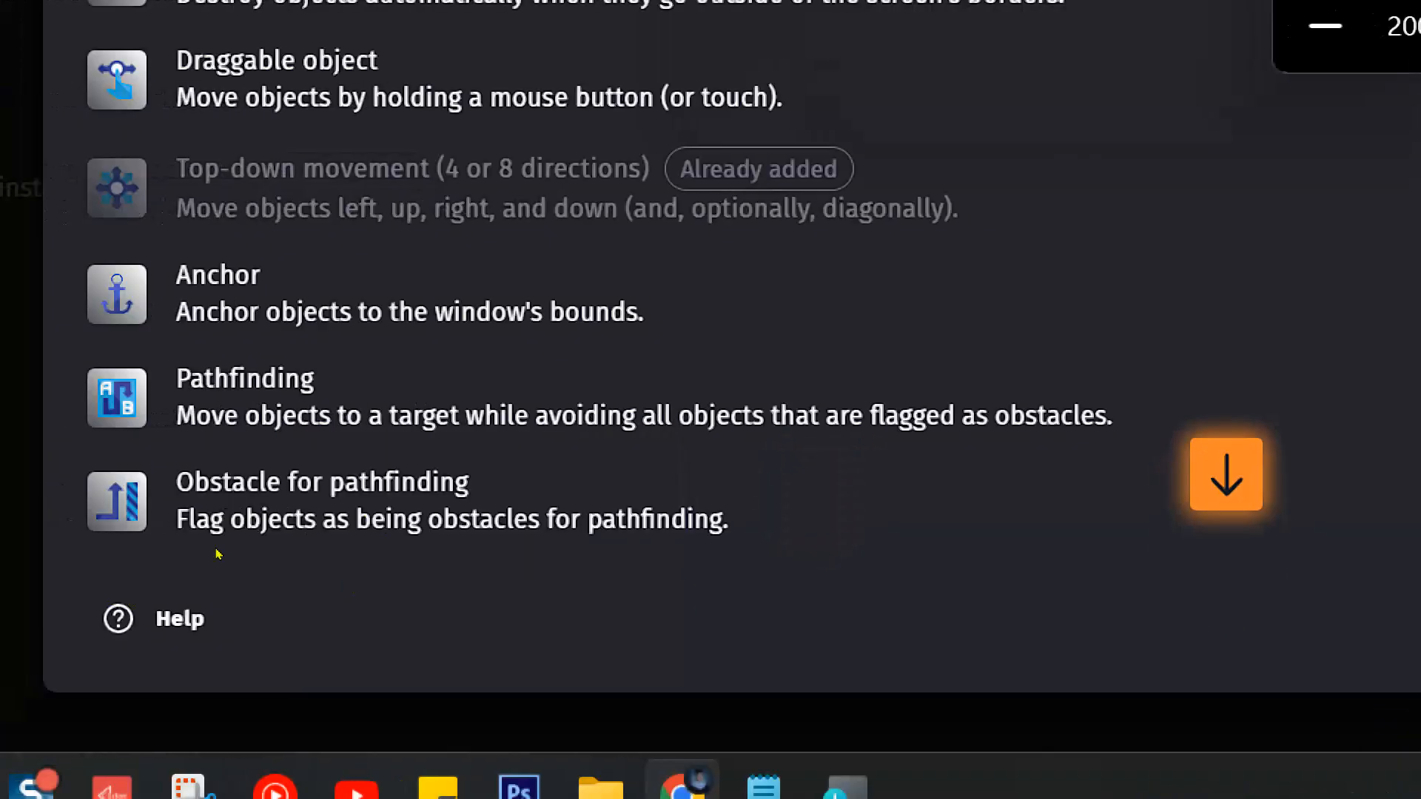
scroll(372, 581, down, 10)
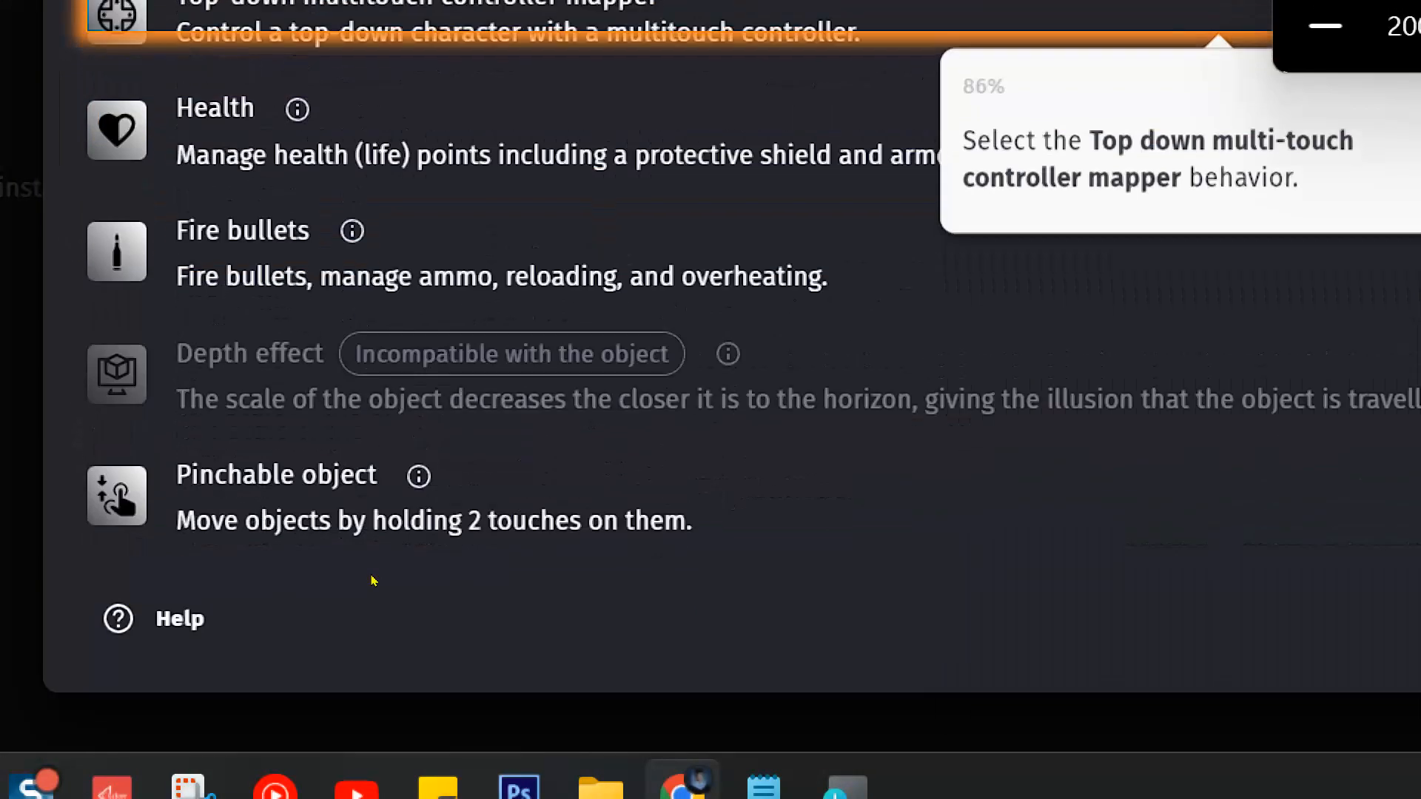
scroll(372, 581, up, 3)
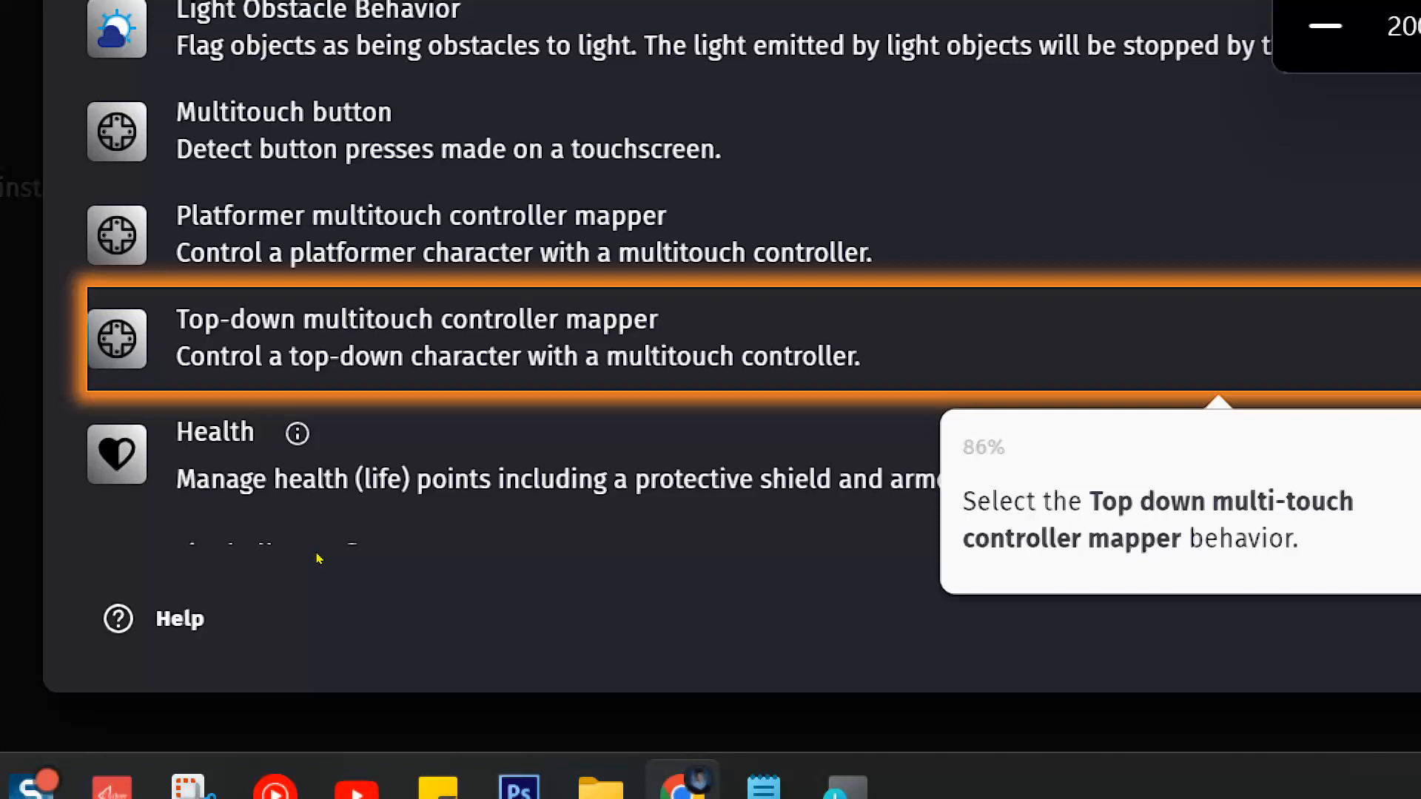
click(552, 320)
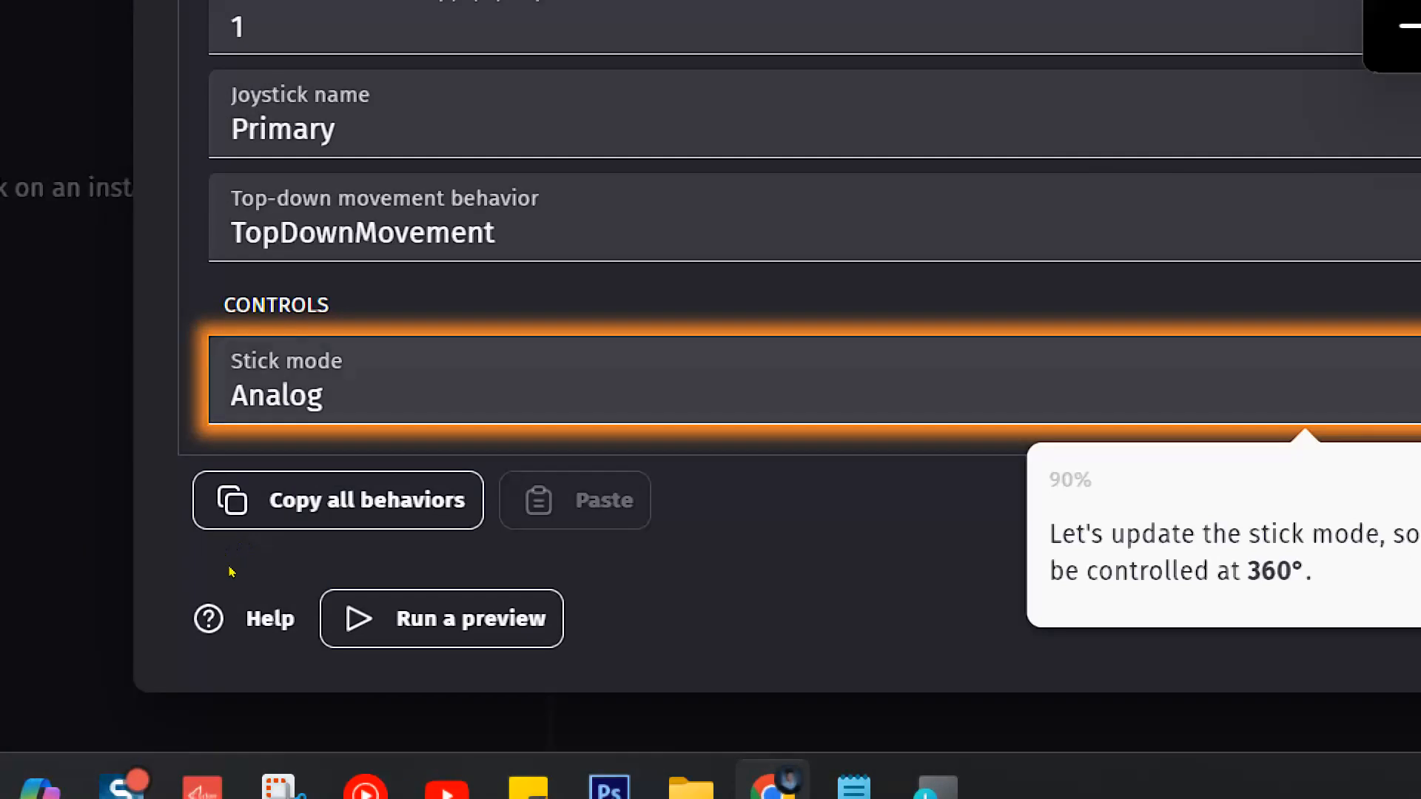
Step: Set the joystick Stick mode to 360° and apply the behavior settings
click(277, 379)
key(Up)
key(Return)
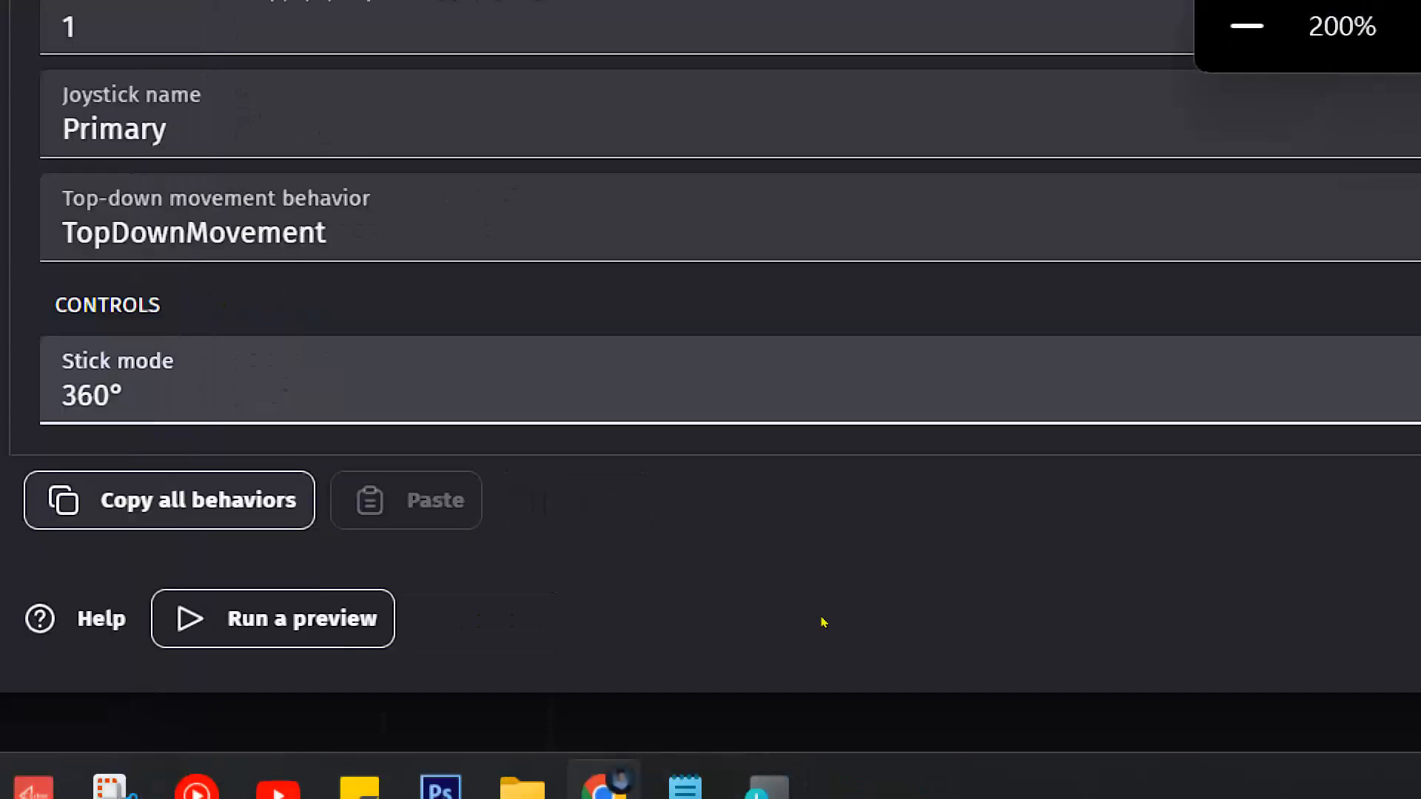
click(1269, 619)
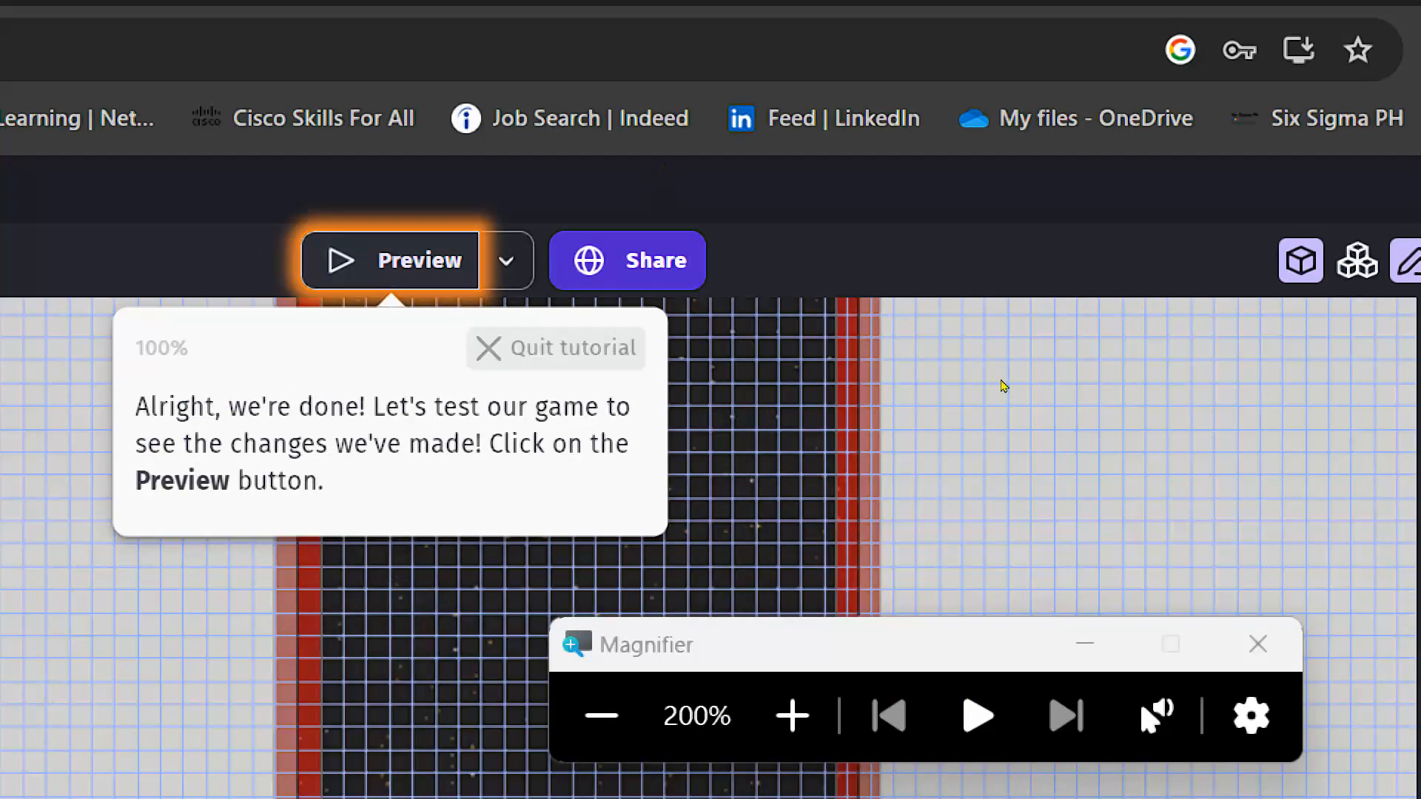
Step: Launch a game preview and bring its window back to the front
click(351, 248)
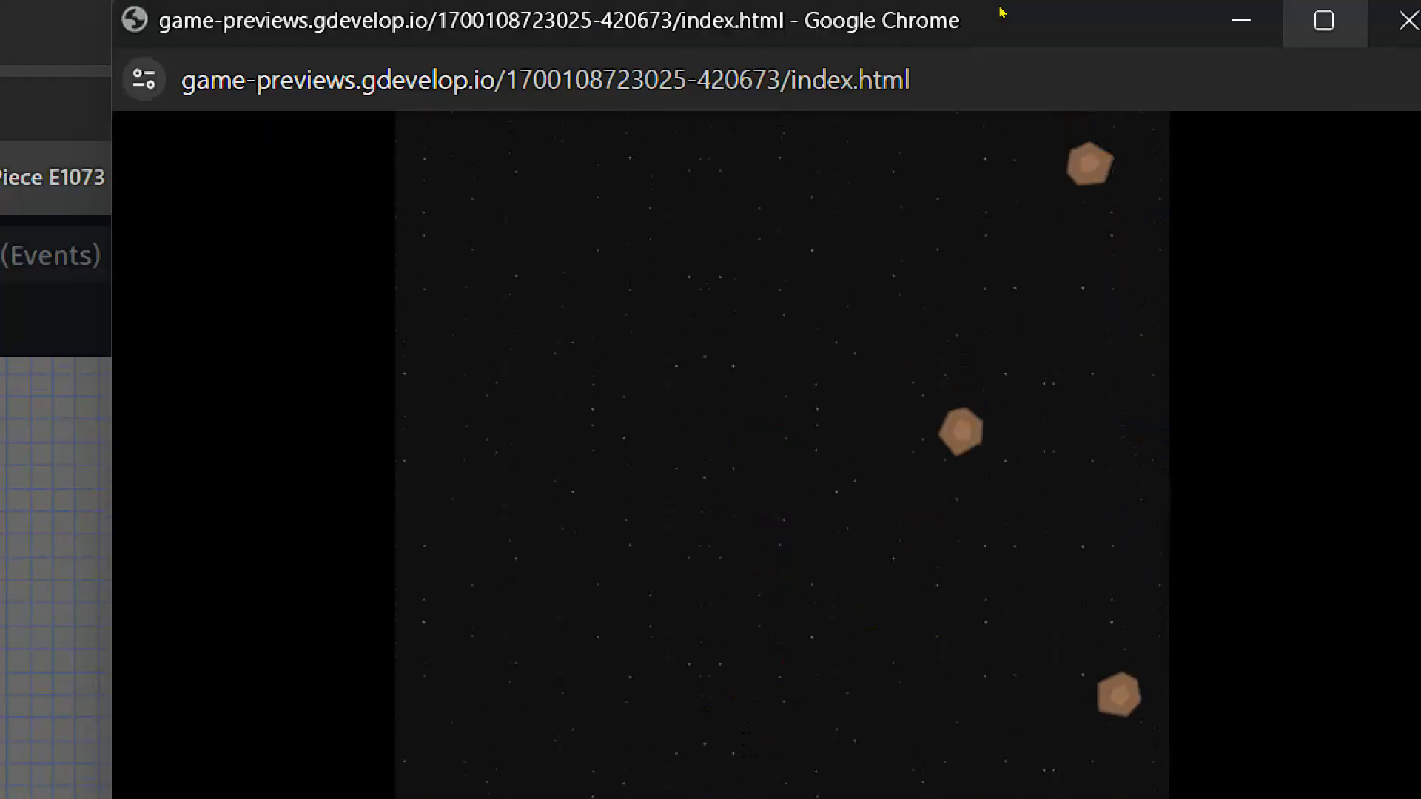
click(1241, 20)
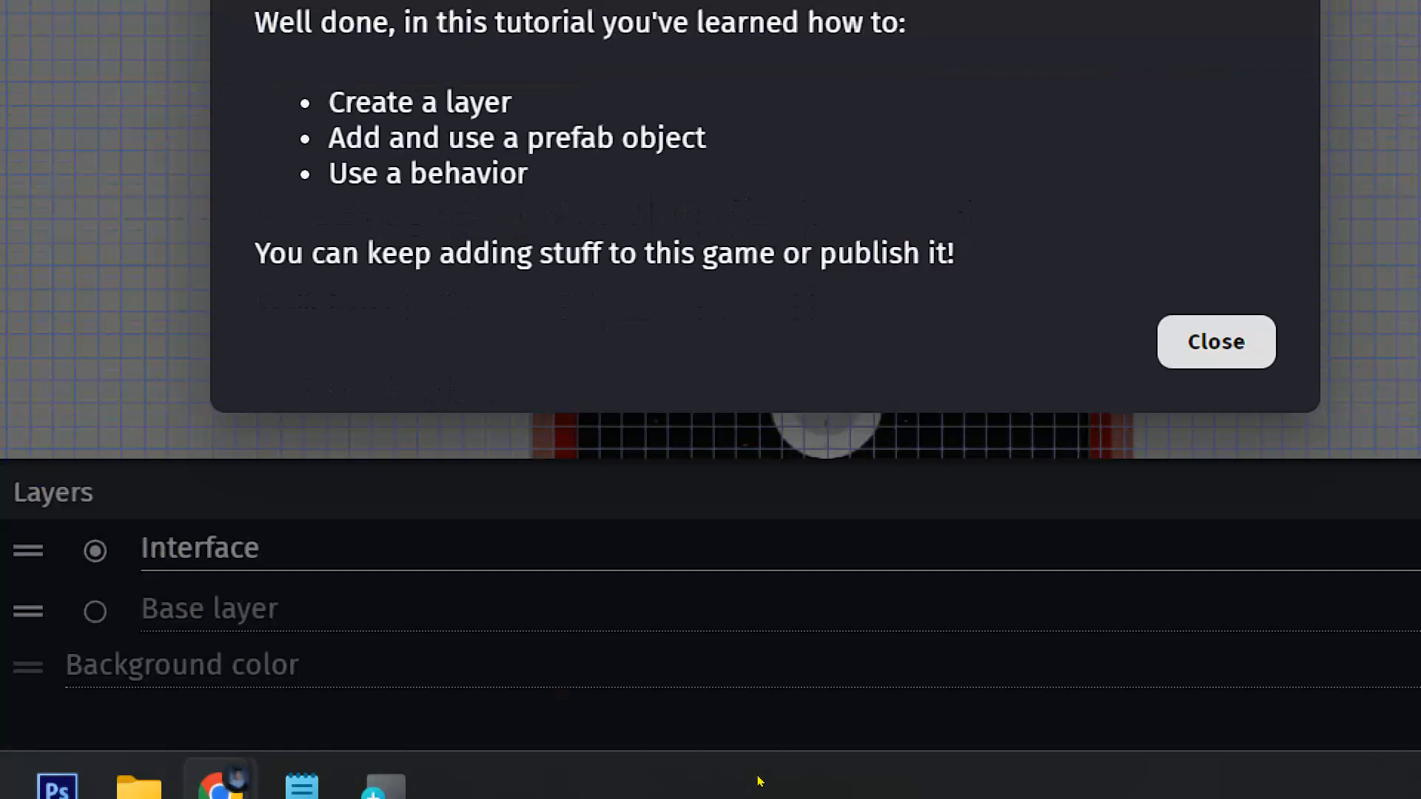
mouse_move(221, 755)
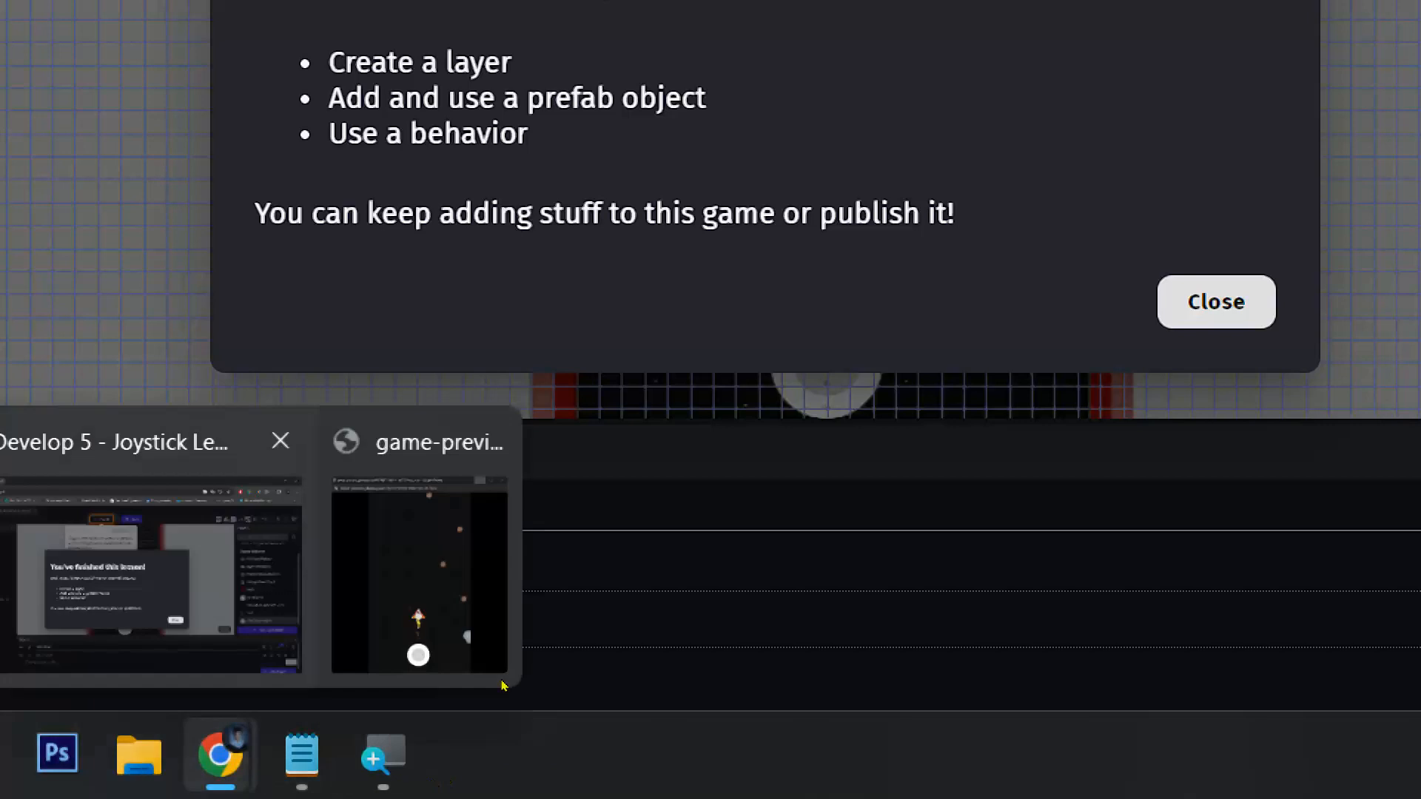
click(530, 678)
mouse_move(384, 755)
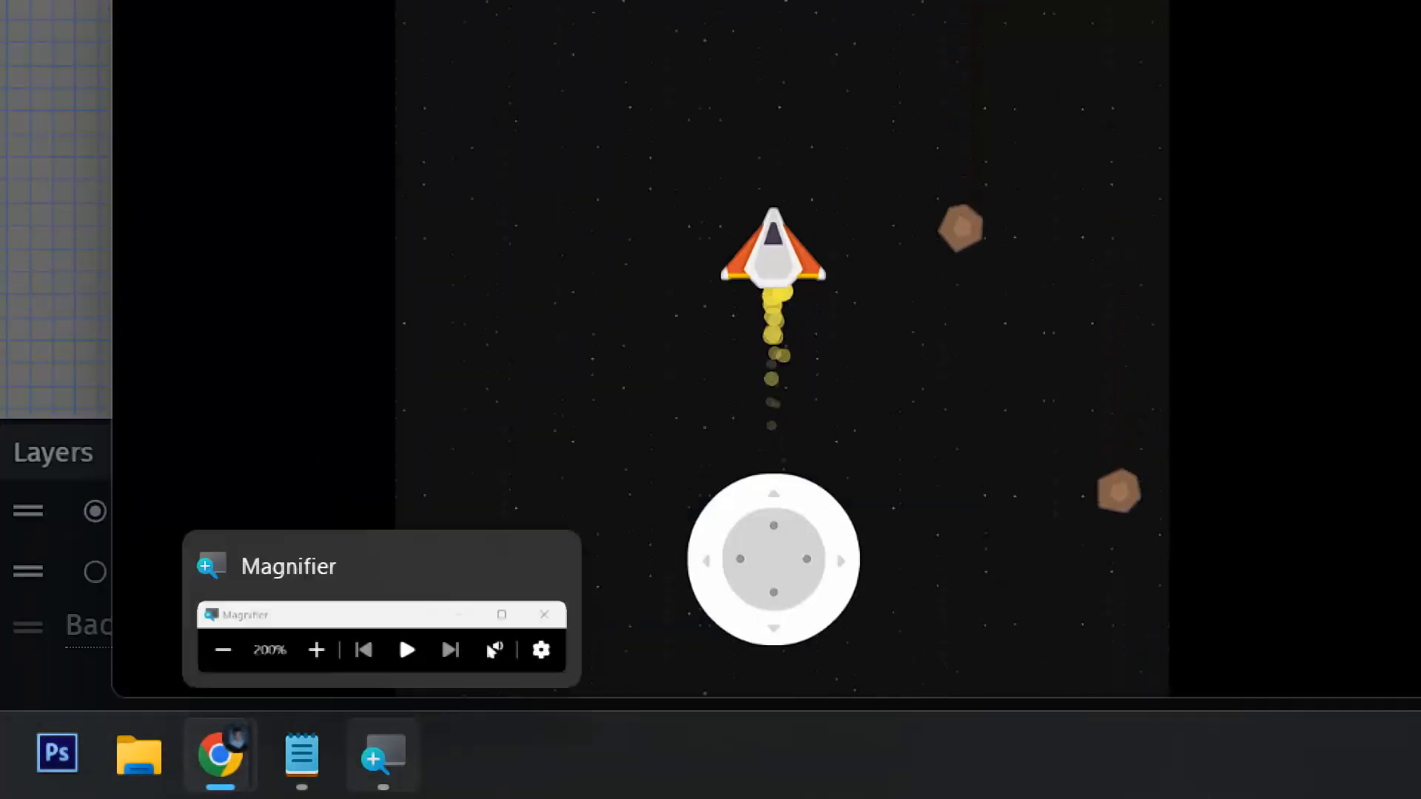
click(370, 637)
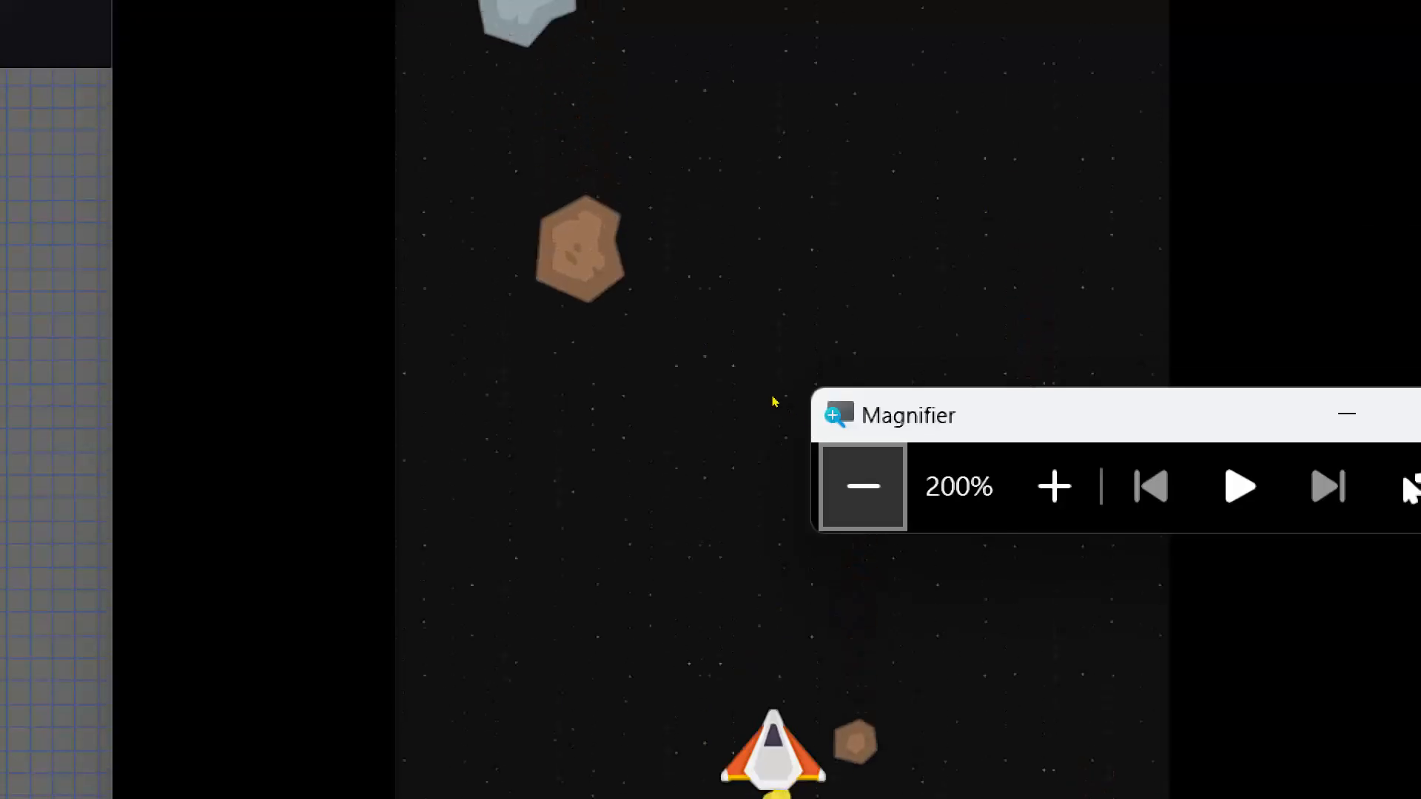
click(869, 487)
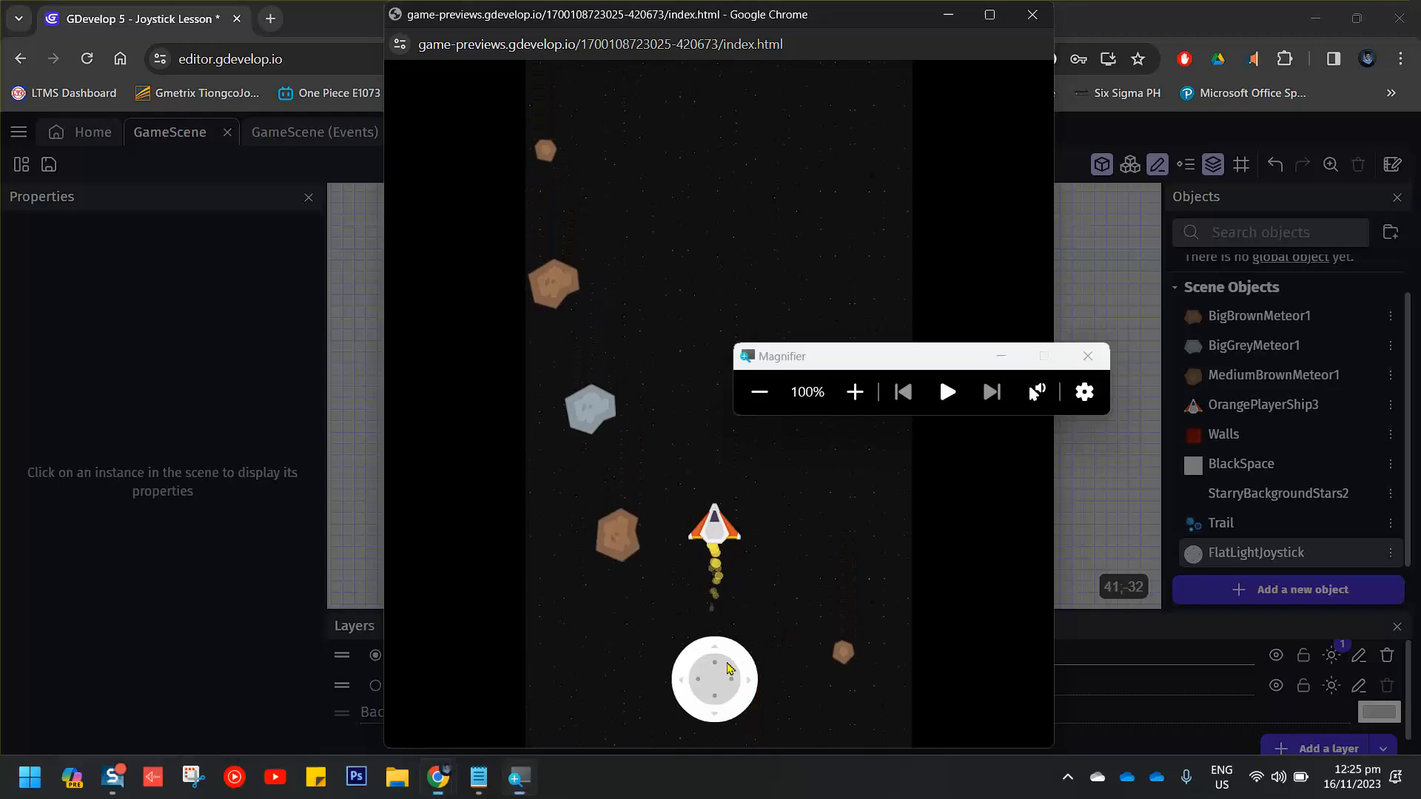
Step: Steer the ship lower left and upward with the joystick, then close the preview and lesson-finished message
drag(796, 676, 613, 715)
drag(790, 620, 750, 636)
click(775, 398)
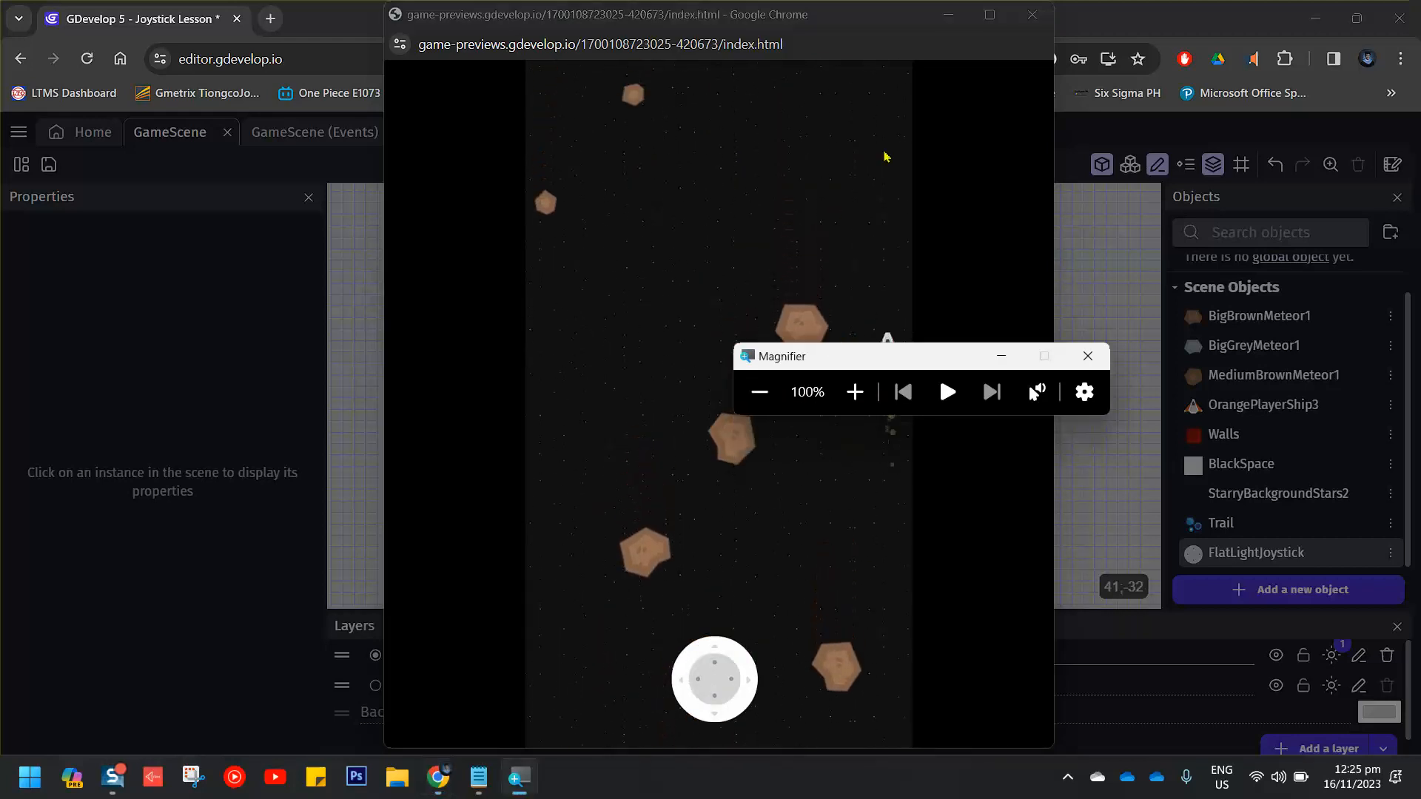
click(999, 356)
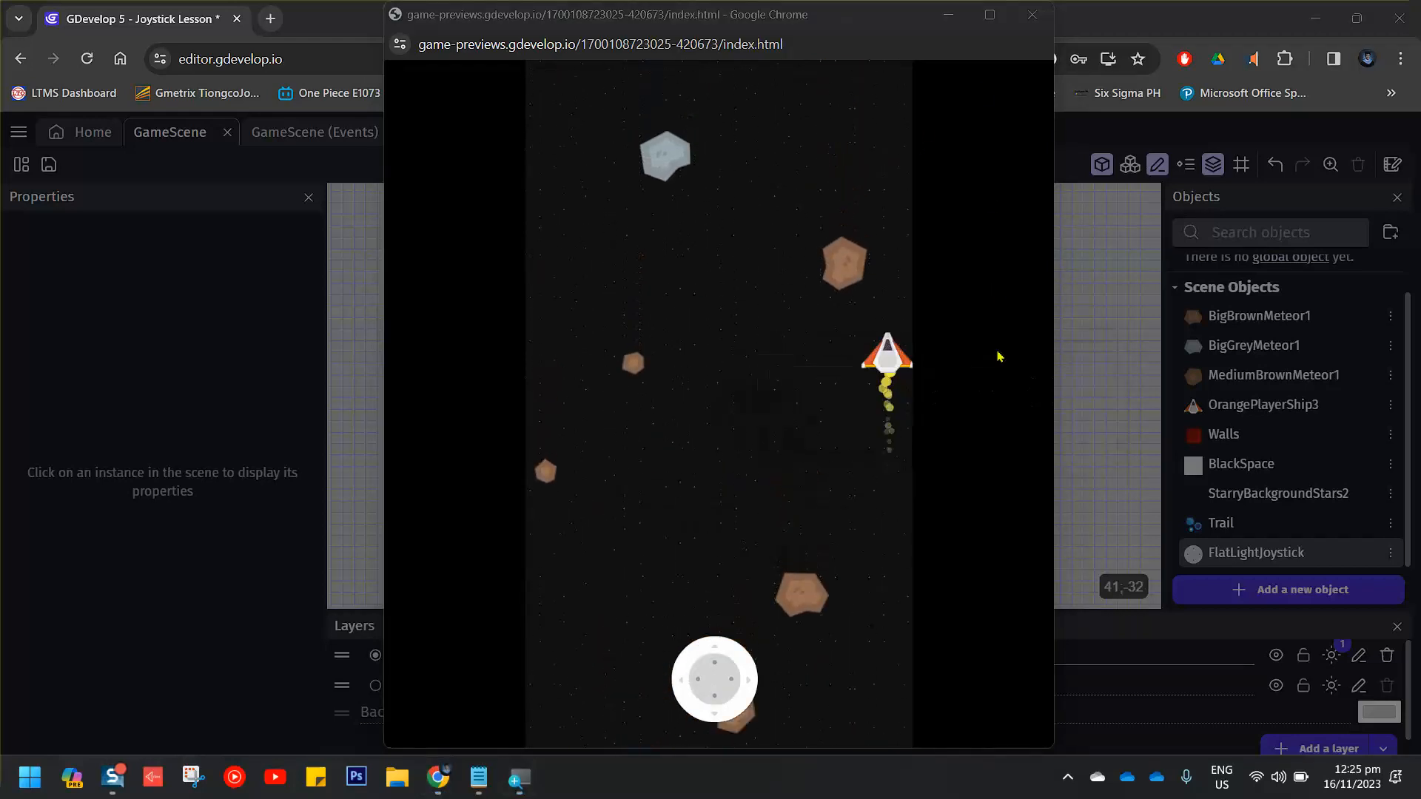
click(1032, 15)
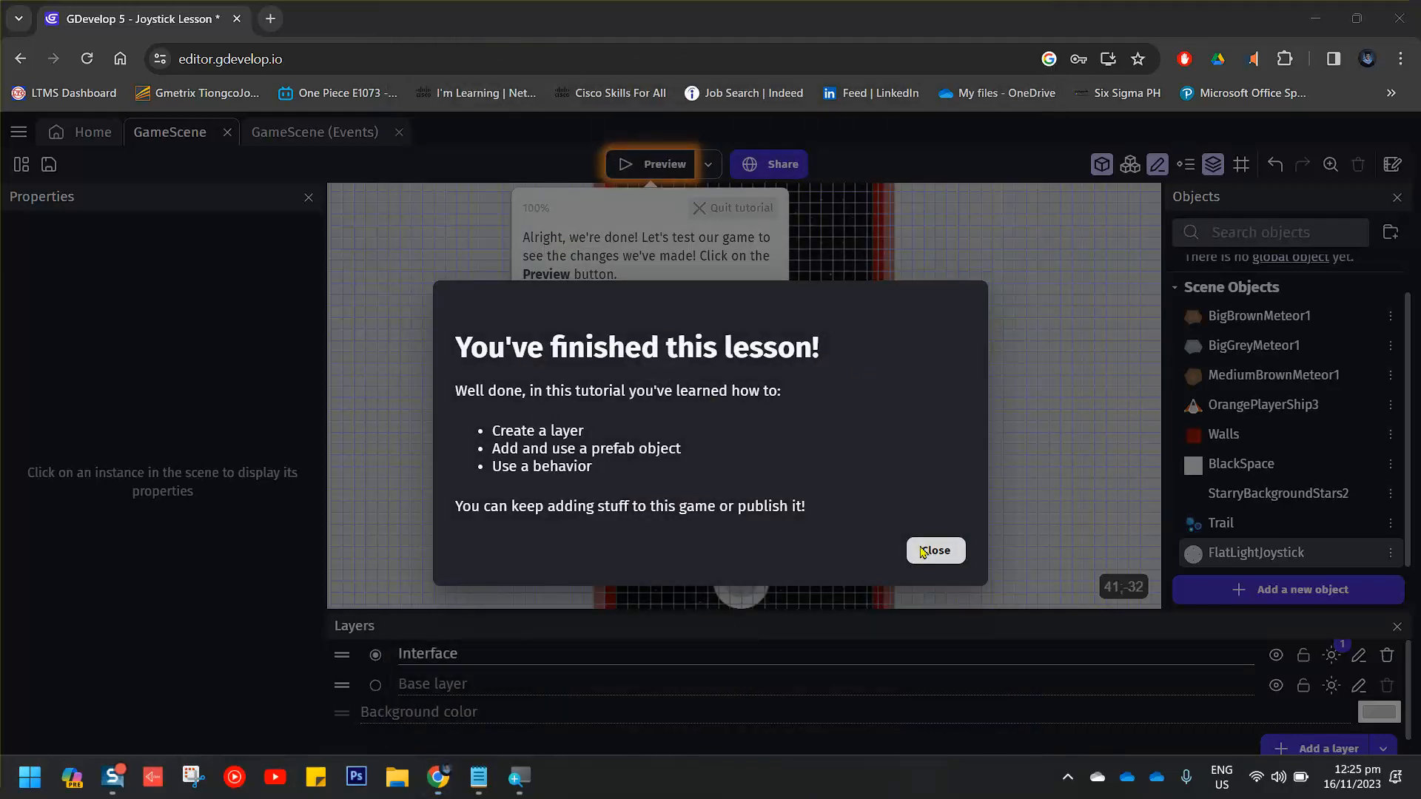
click(923, 551)
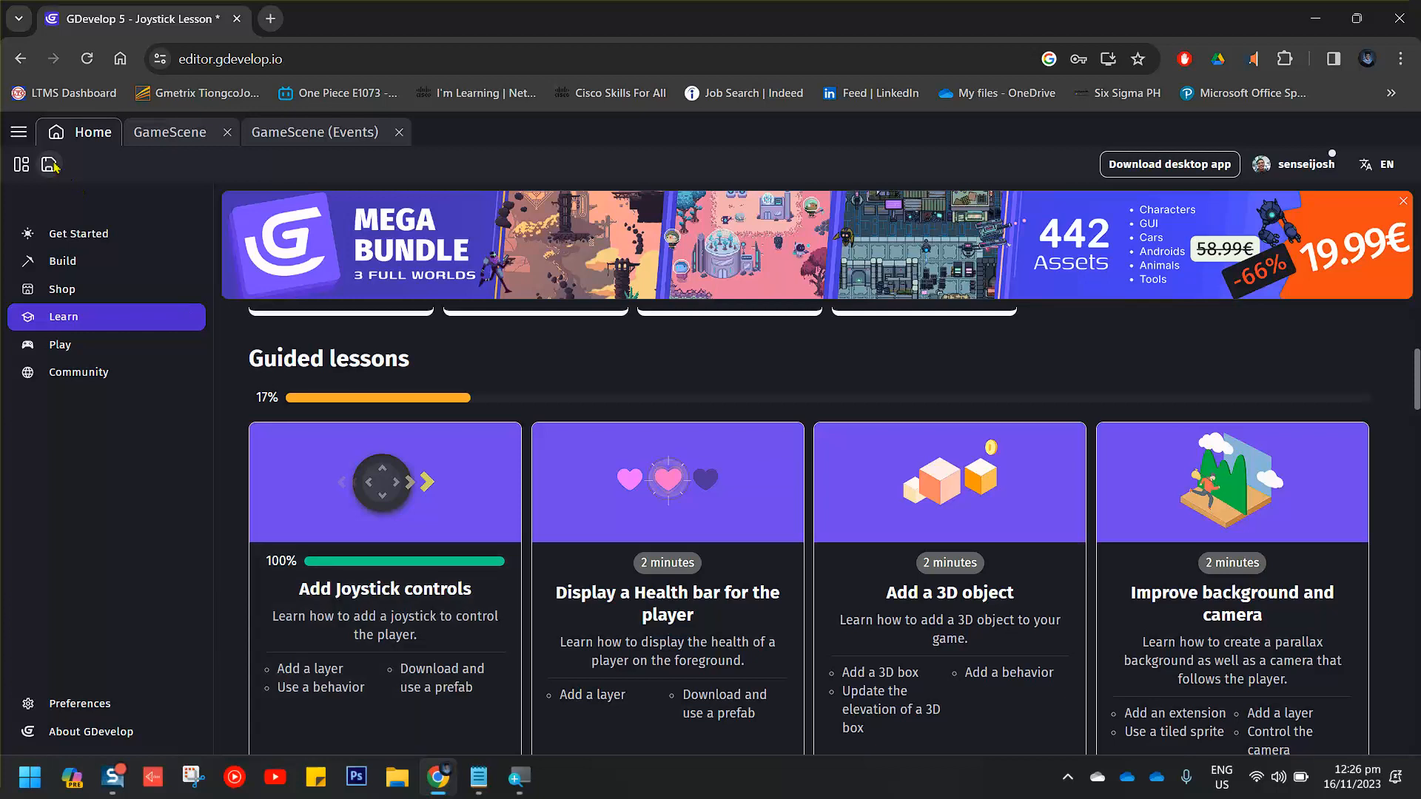
Step: Save the project to GDevelop Cloud, appending a hyphen and the author's name to 'Joystick Lesson'
click(519, 776)
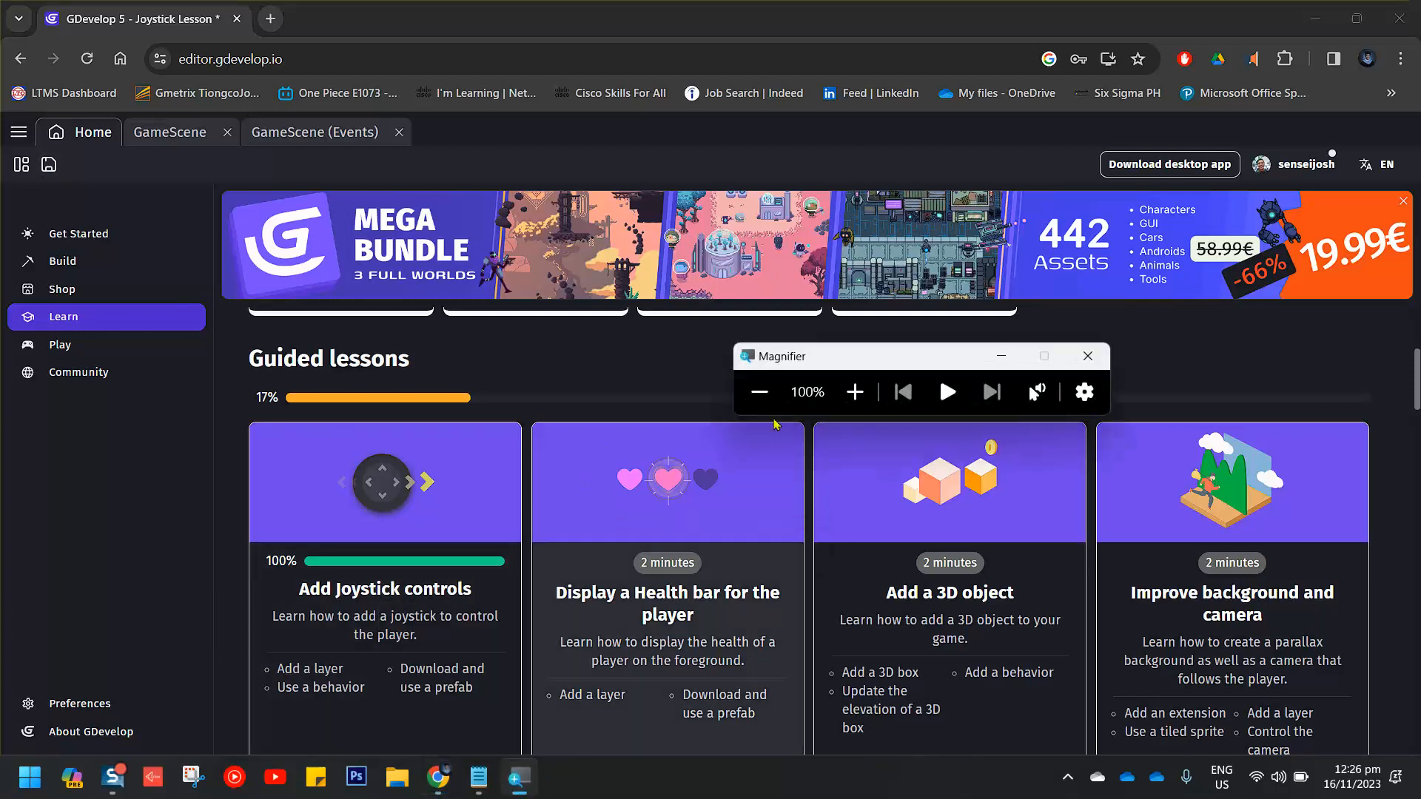
click(853, 392)
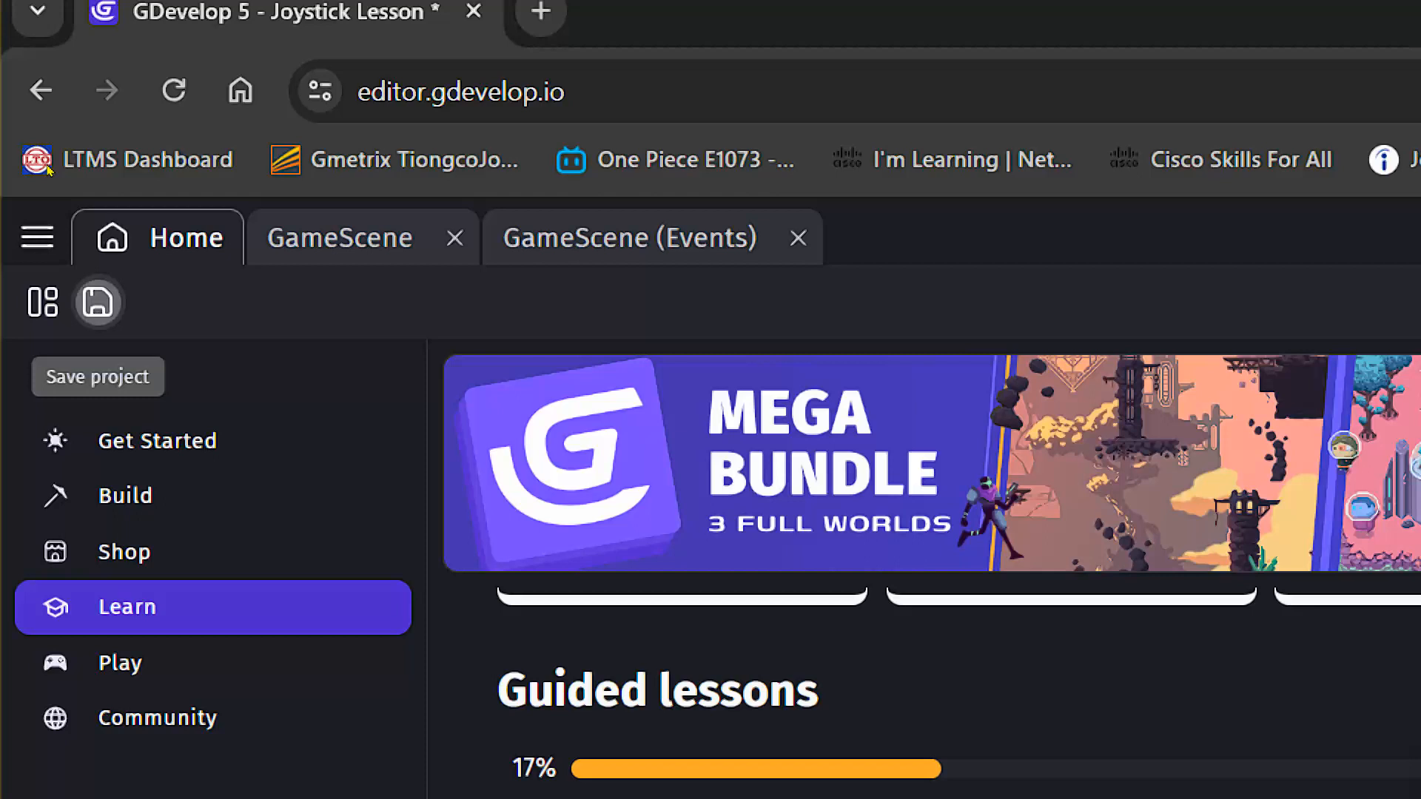
click(97, 302)
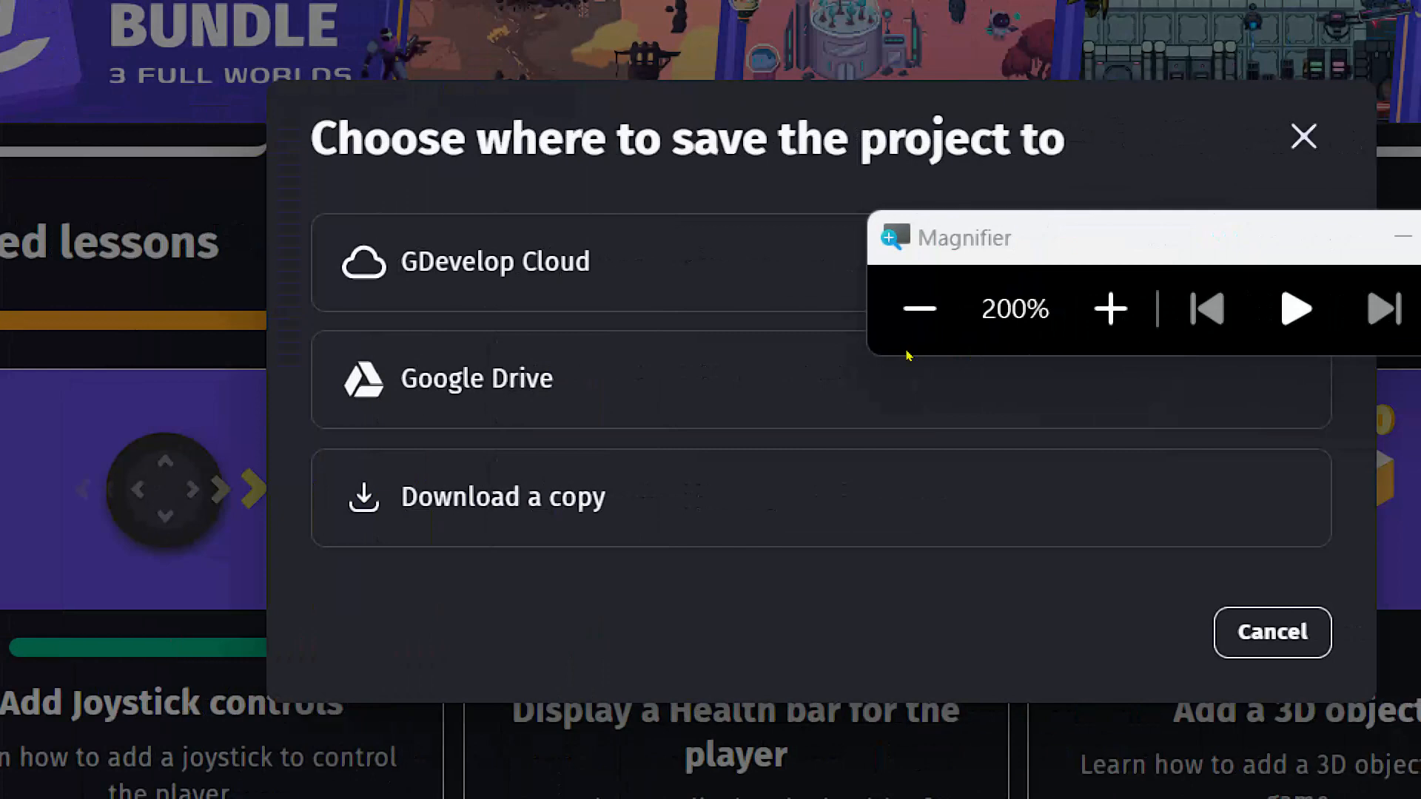
click(478, 262)
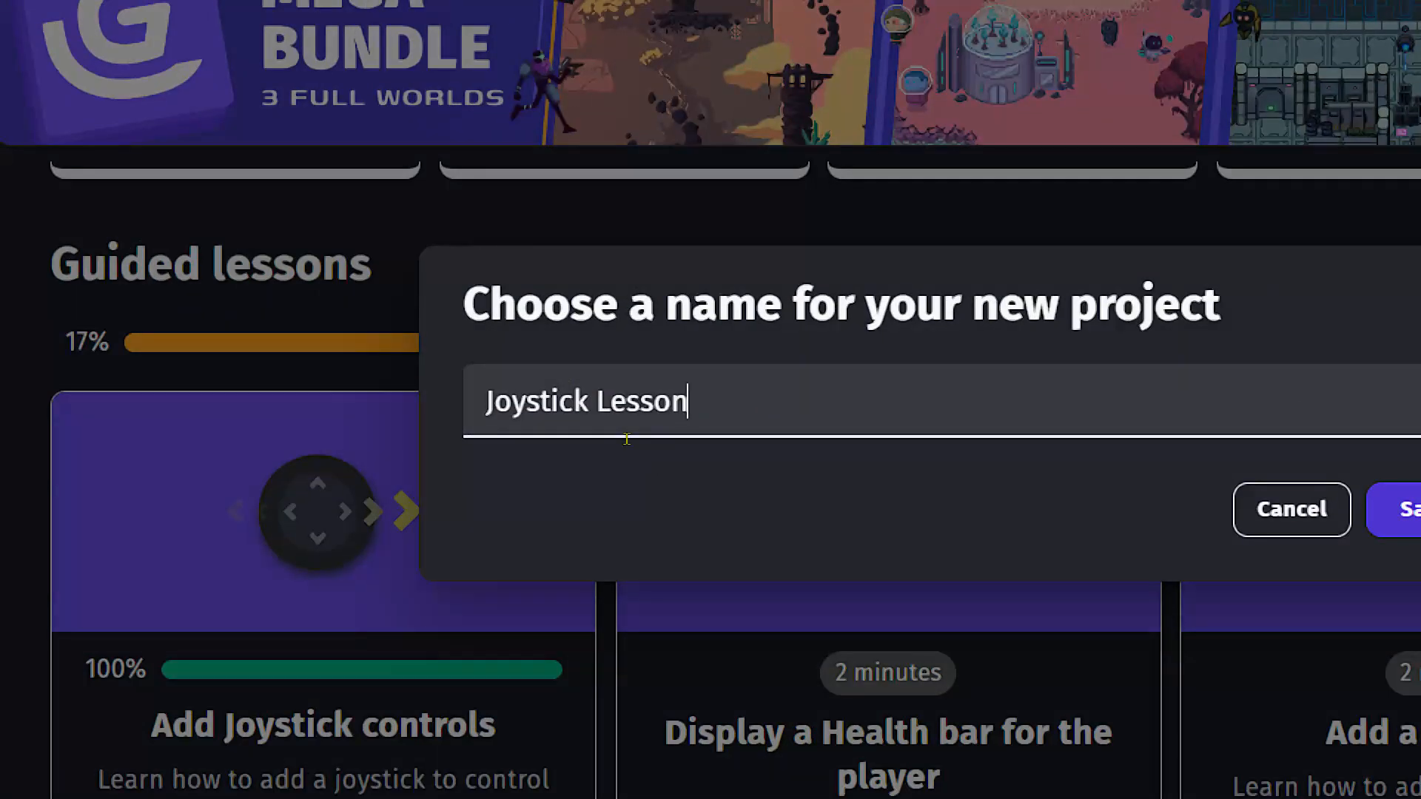
text(-TiongcoJoshua)
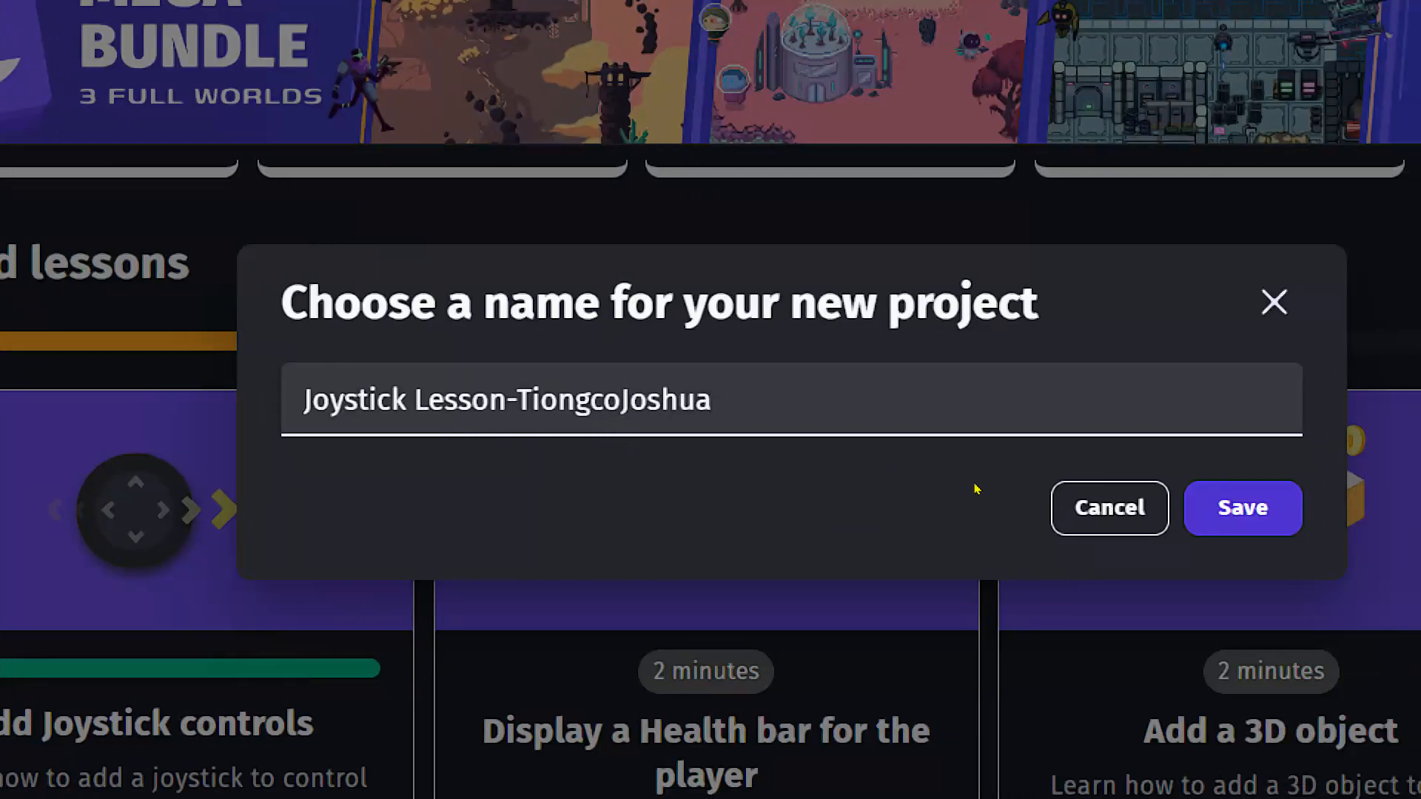
key(Return)
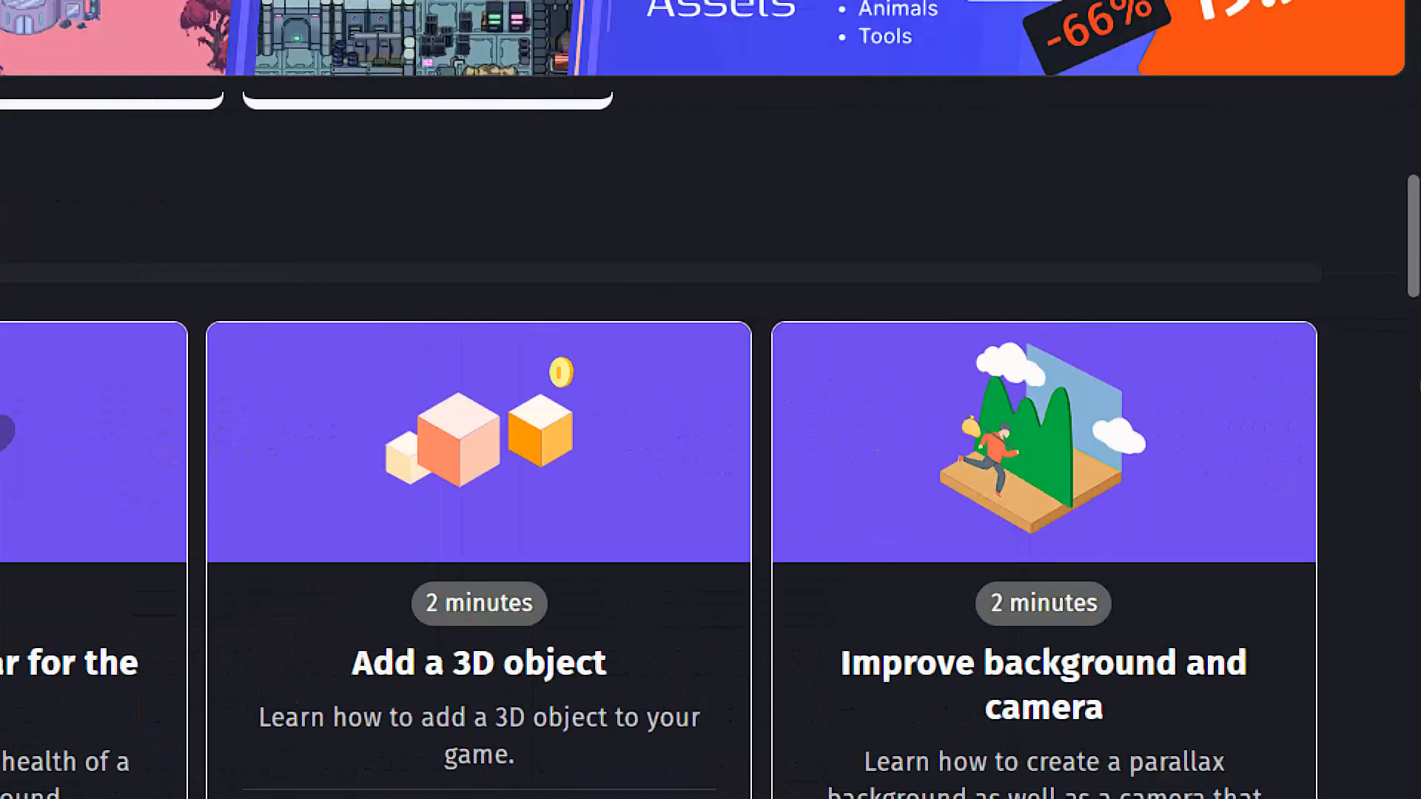
scroll(1417, 377, up, 5)
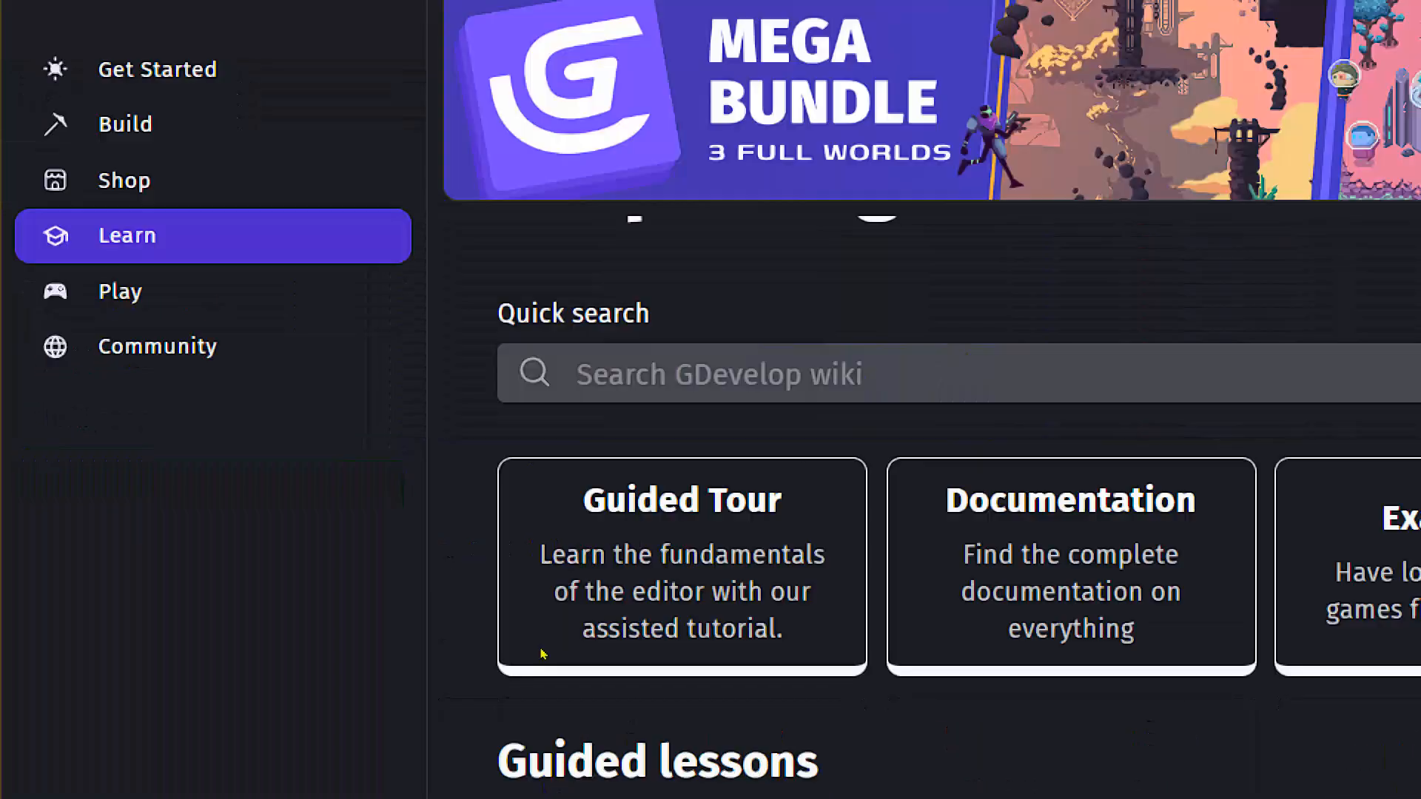
scroll(670, 692, down, 1)
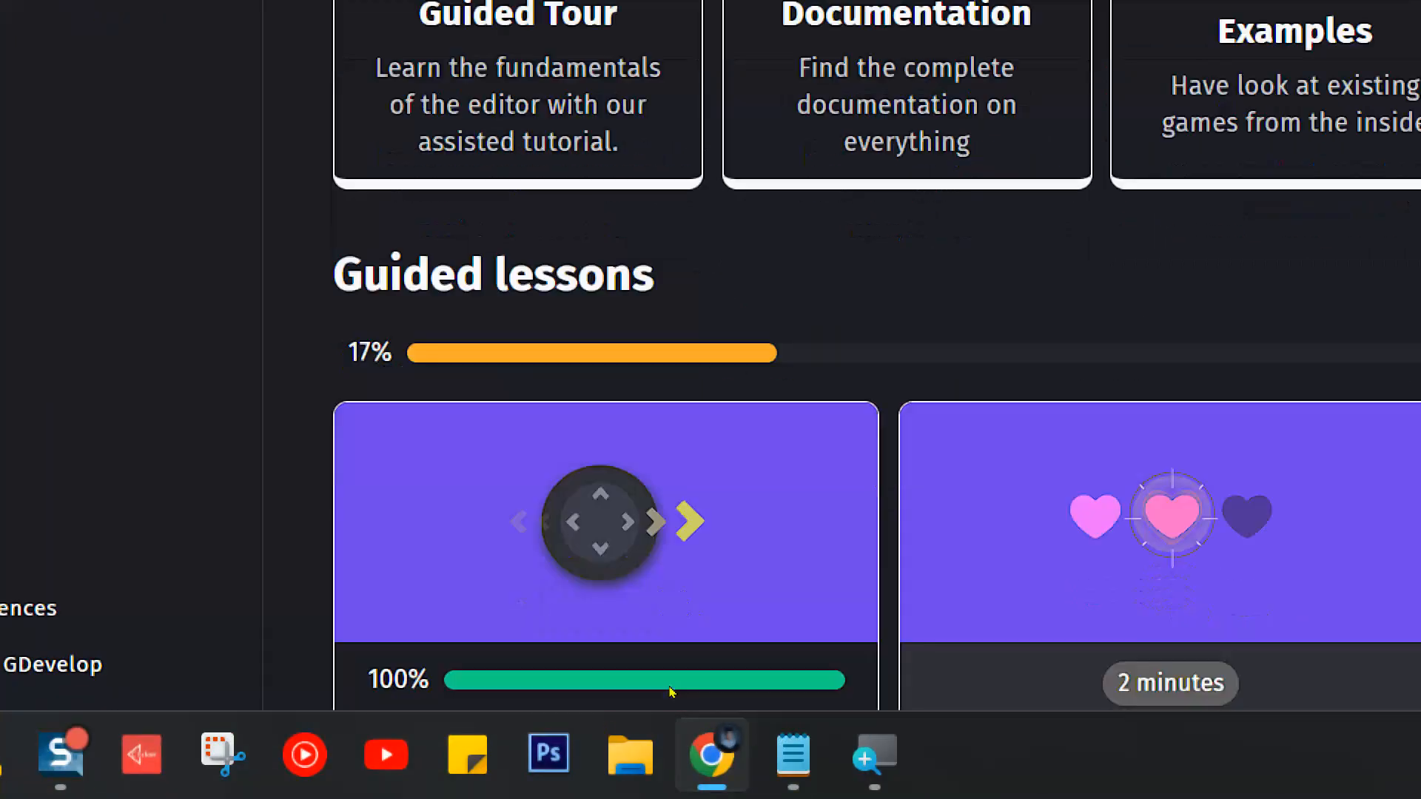
scroll(670, 692, down, 7)
scroll(668, 556, up, 7)
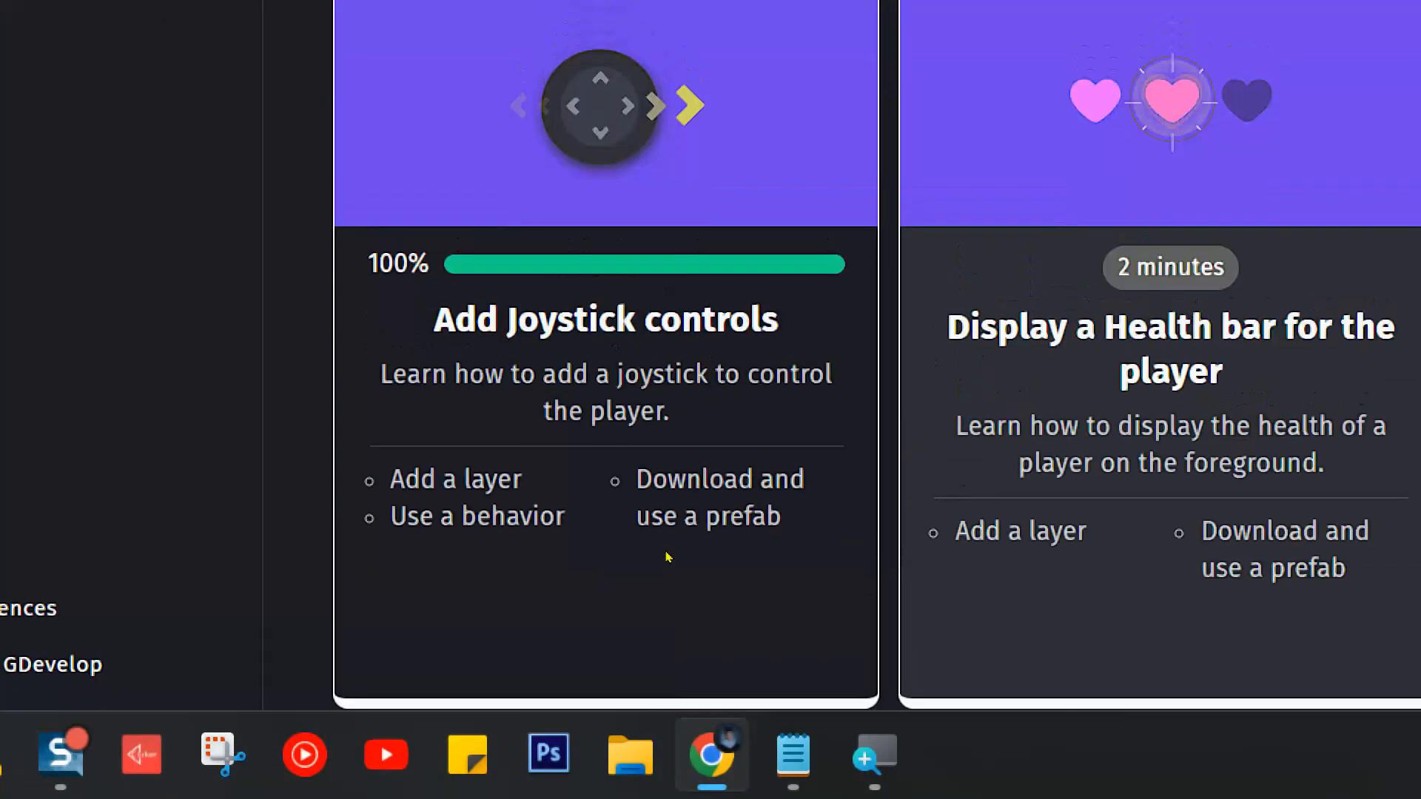